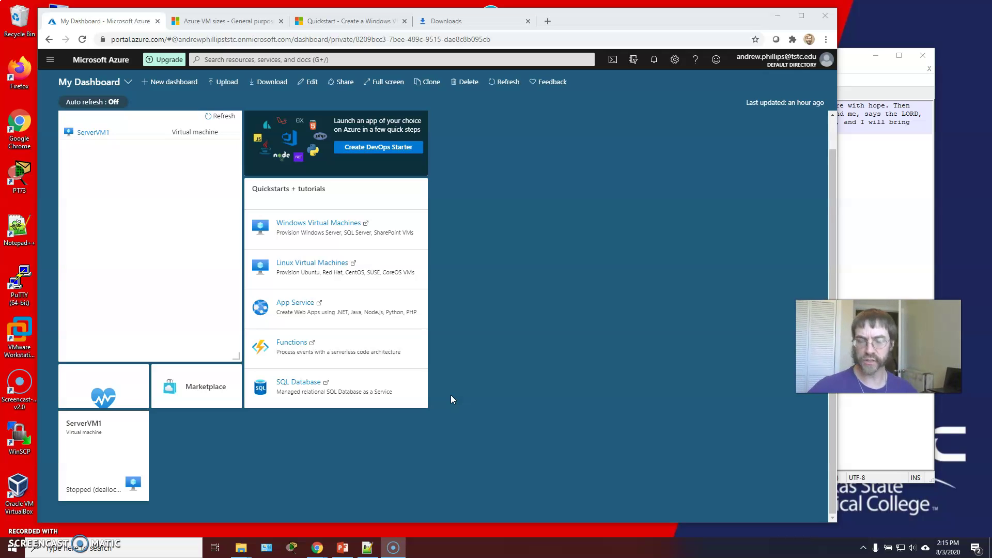
Switch to Notepad++ and read through the SillyData.txt and SeriousData.txt files
click(874, 77)
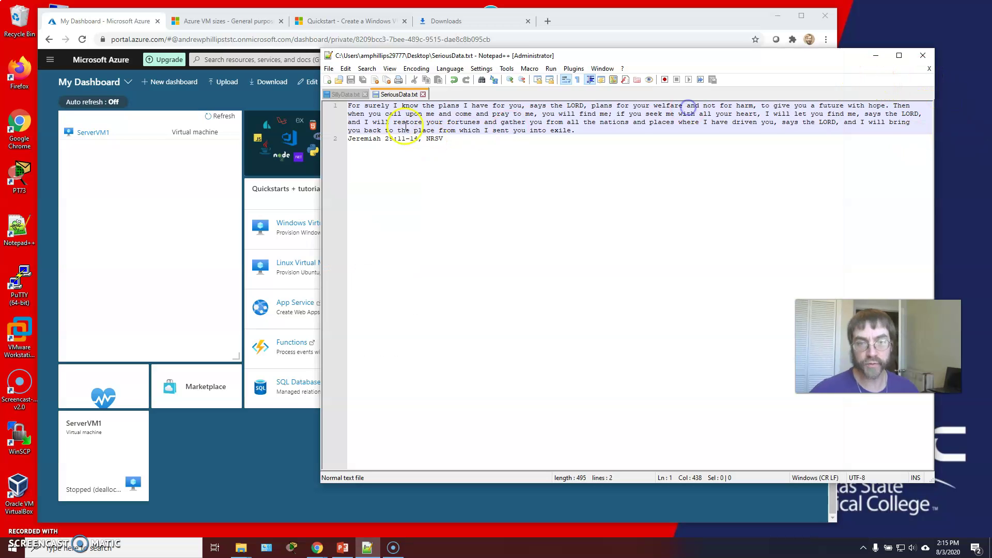
click(347, 94)
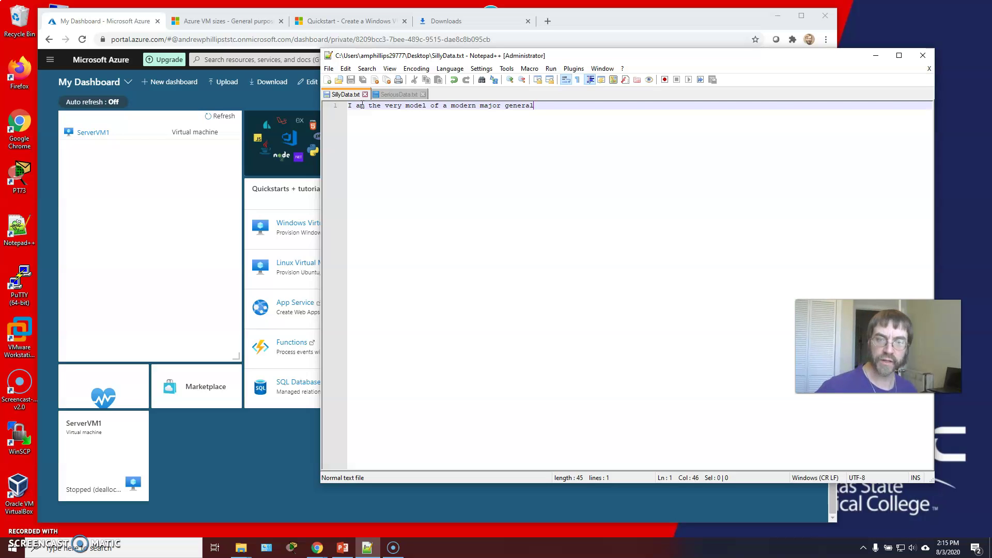
click(400, 95)
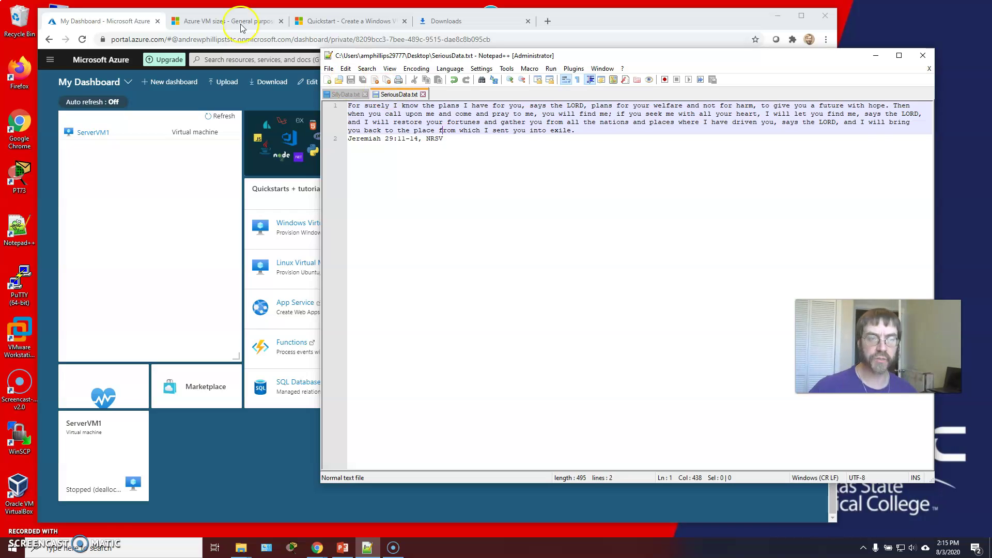
Return to the Azure portal in Chrome and open the Storage accounts list
click(195, 100)
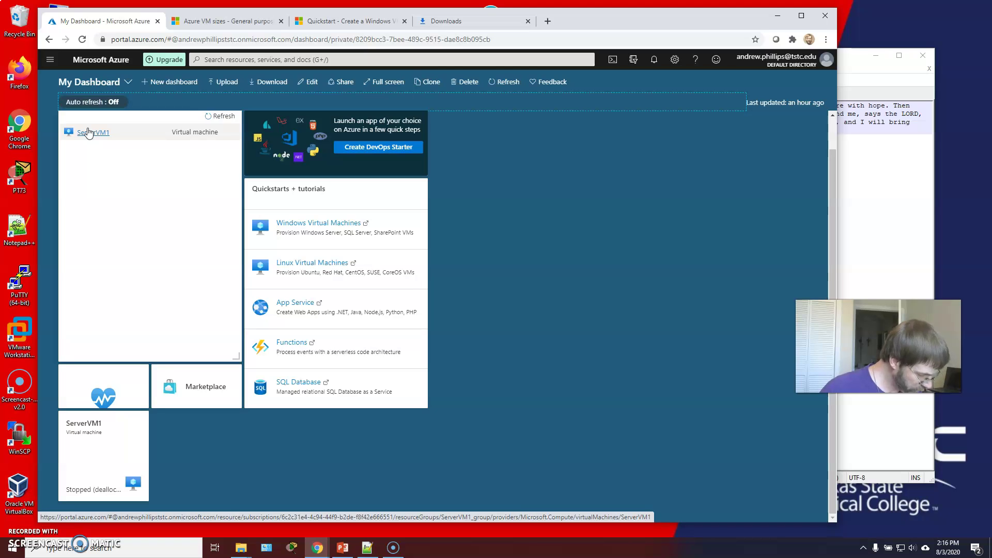
click(78, 82)
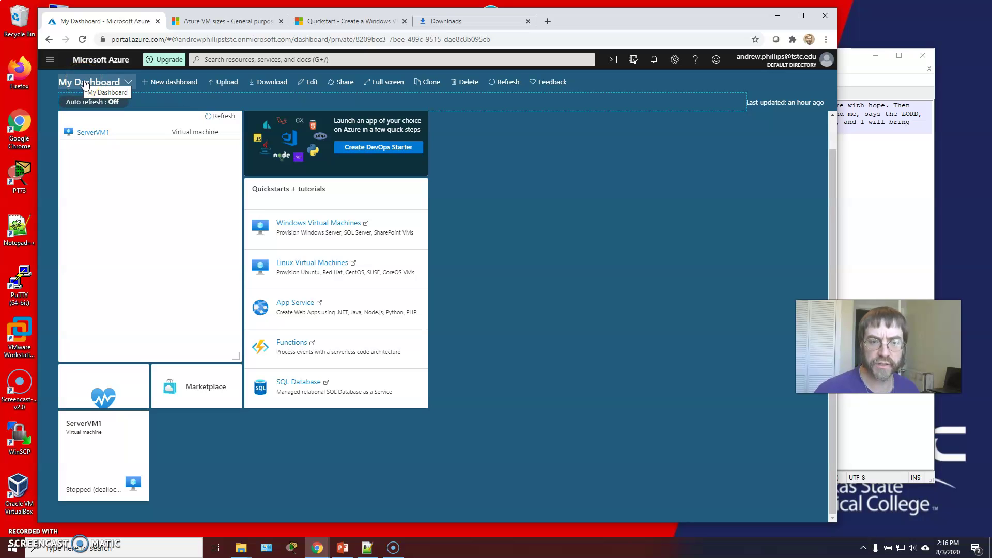
click(49, 60)
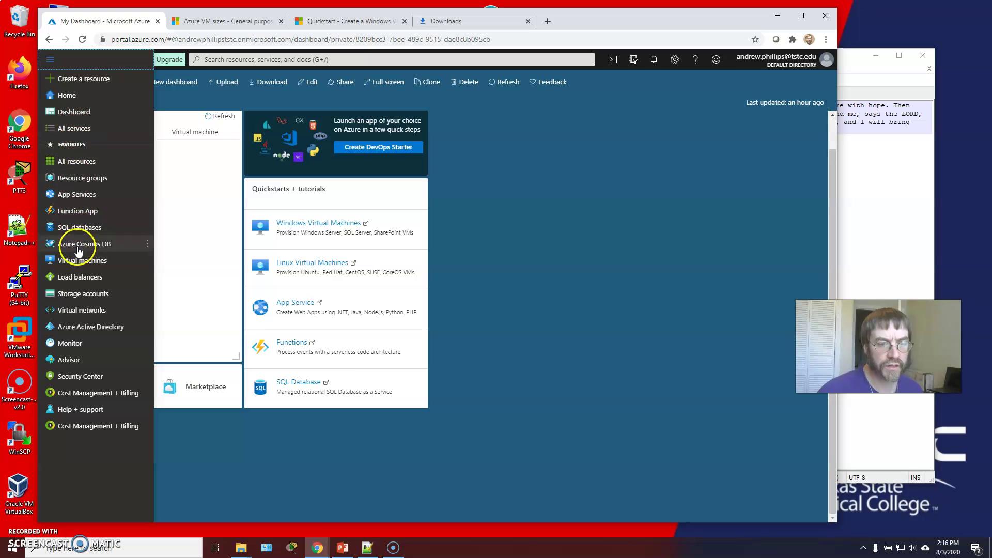
mouse_move(78, 293)
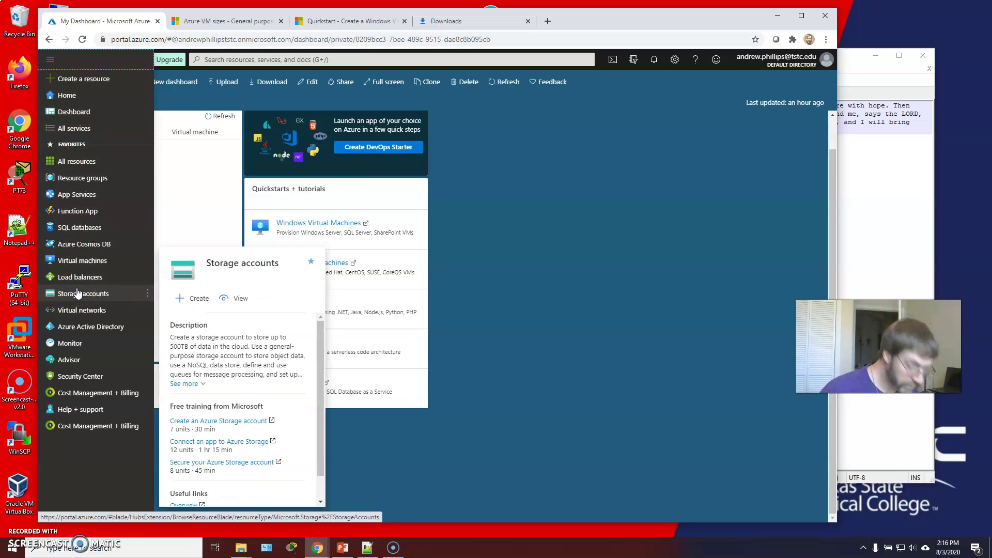
click(191, 300)
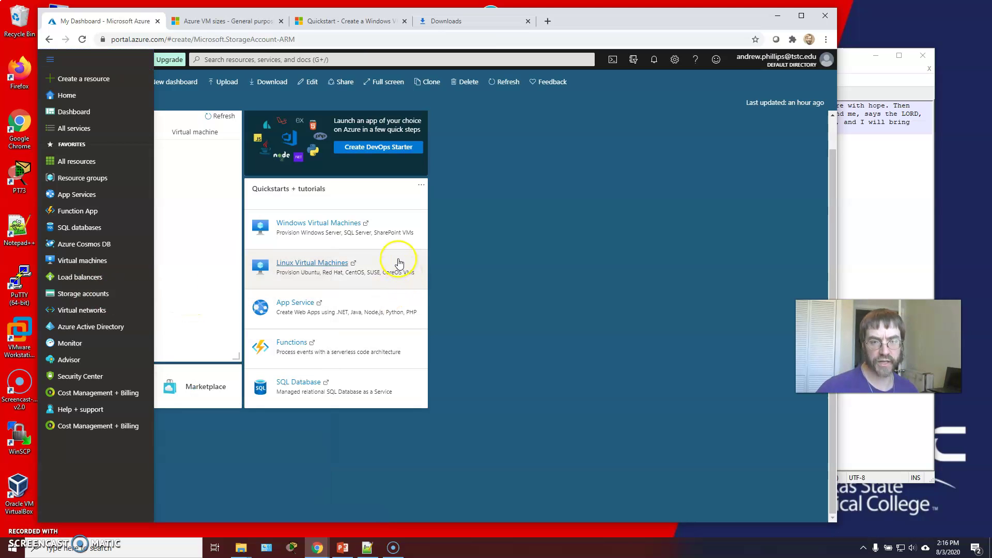
click(95, 295)
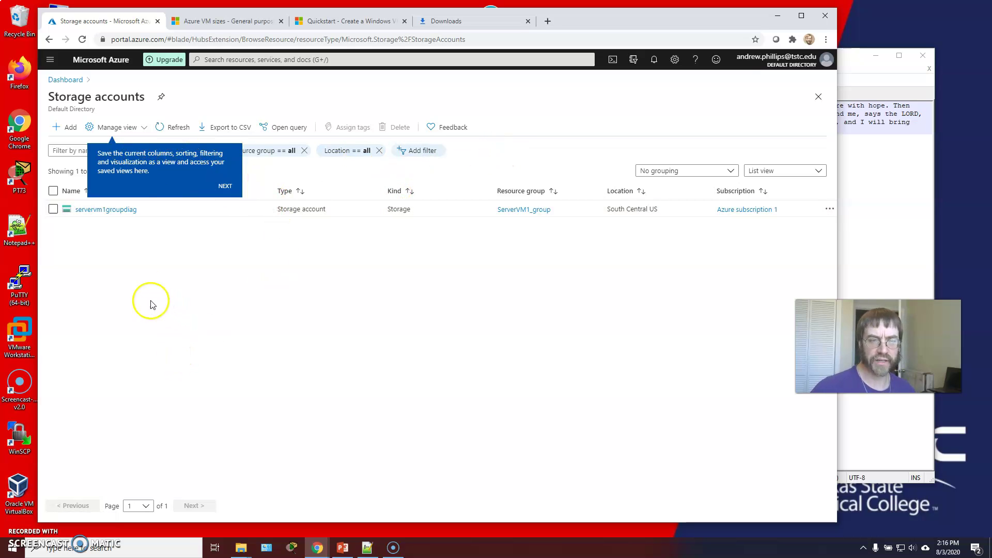
Start creating a new storage account and assign it to the ServerVM1_group resource group
click(114, 225)
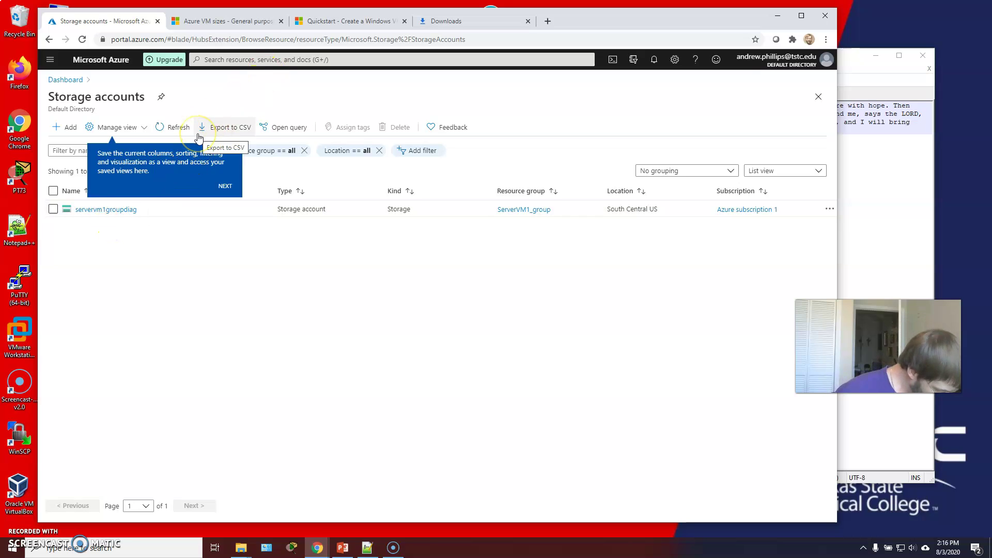
click(239, 187)
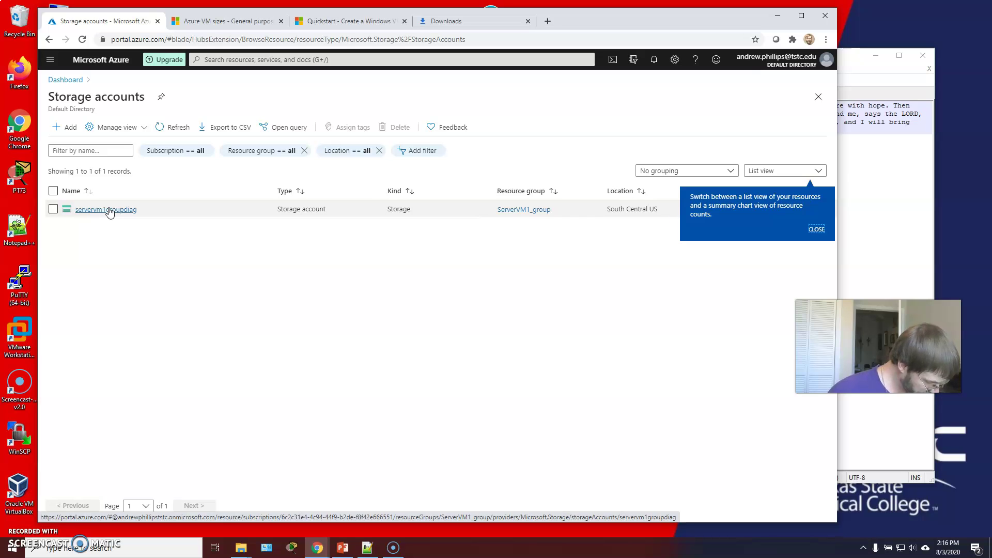
click(69, 127)
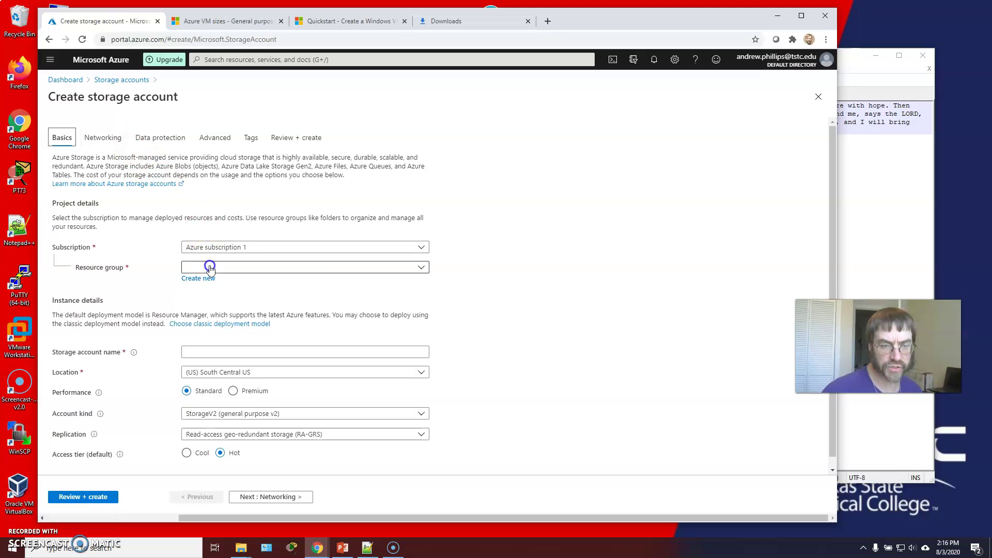
click(210, 268)
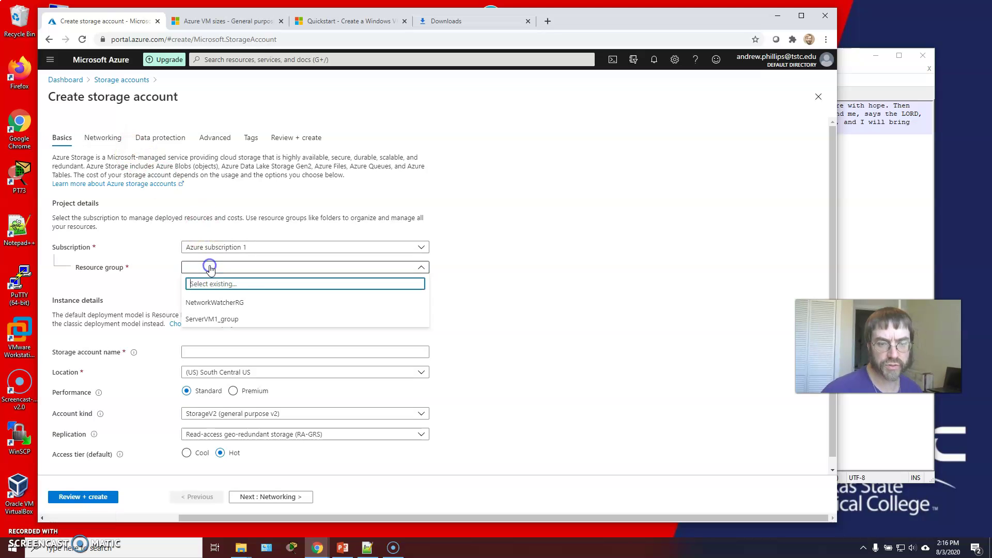
click(229, 318)
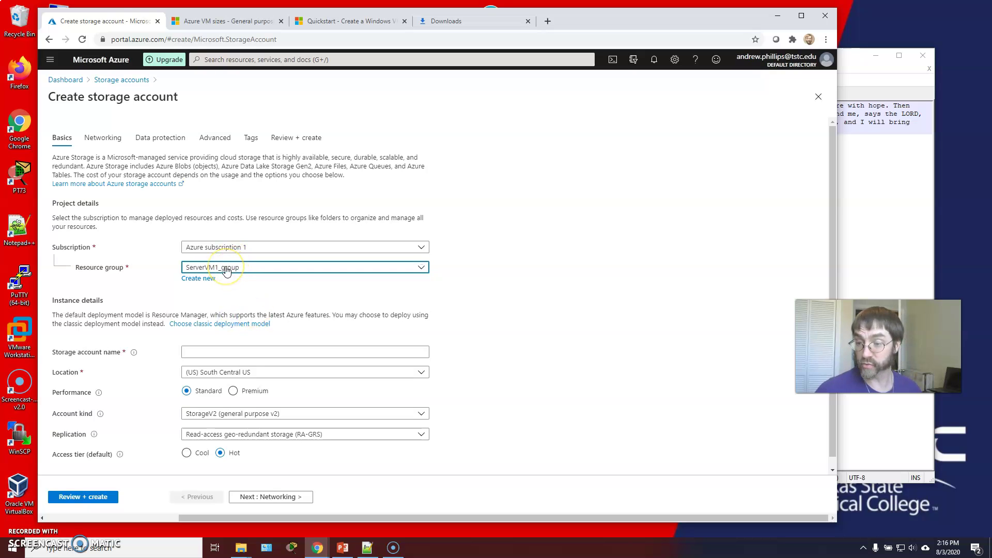
Enter cloudshareamp as the storage account name and place the text cursor before "amp"
click(206, 351)
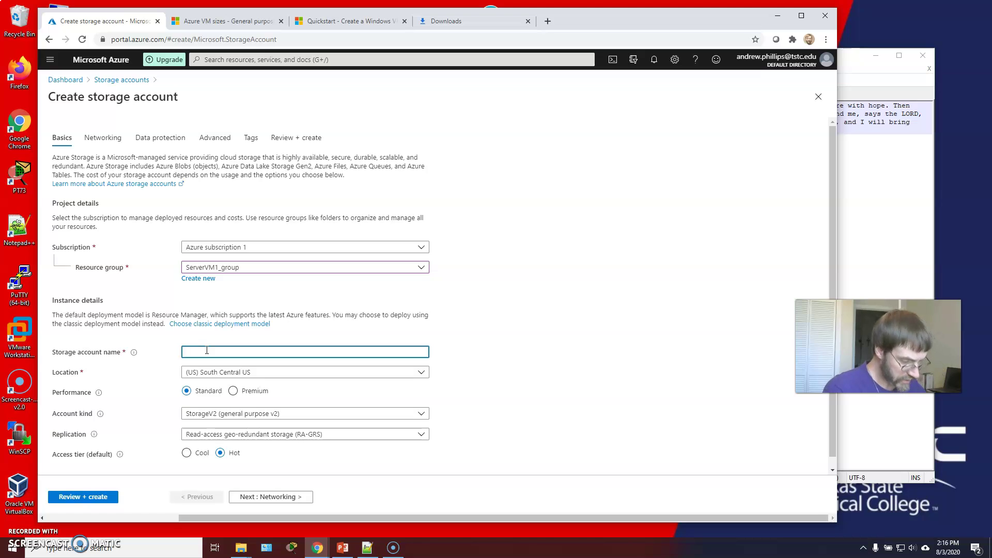
text(cloudshare)
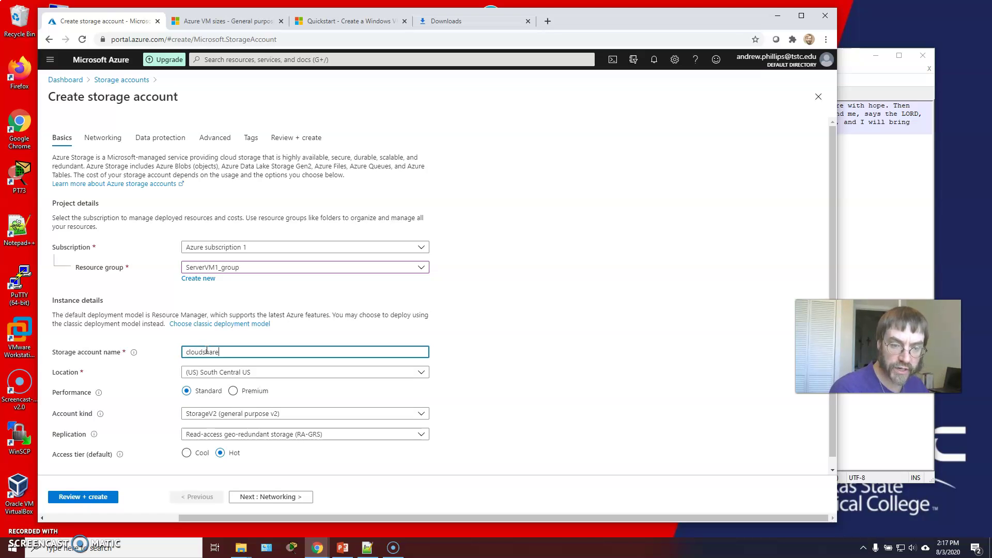
text(amp)
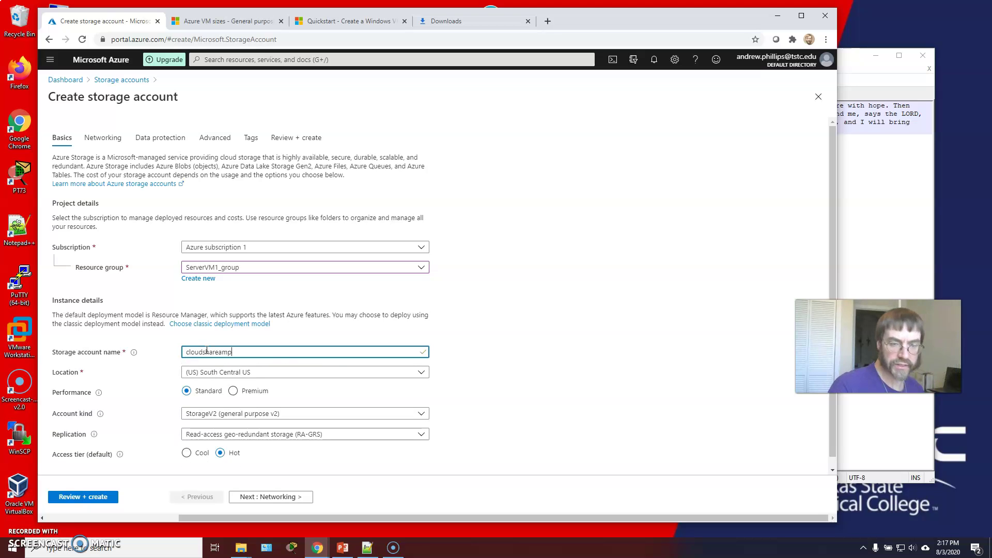
key(Left)
key(Left)
key(Left)
text(-)
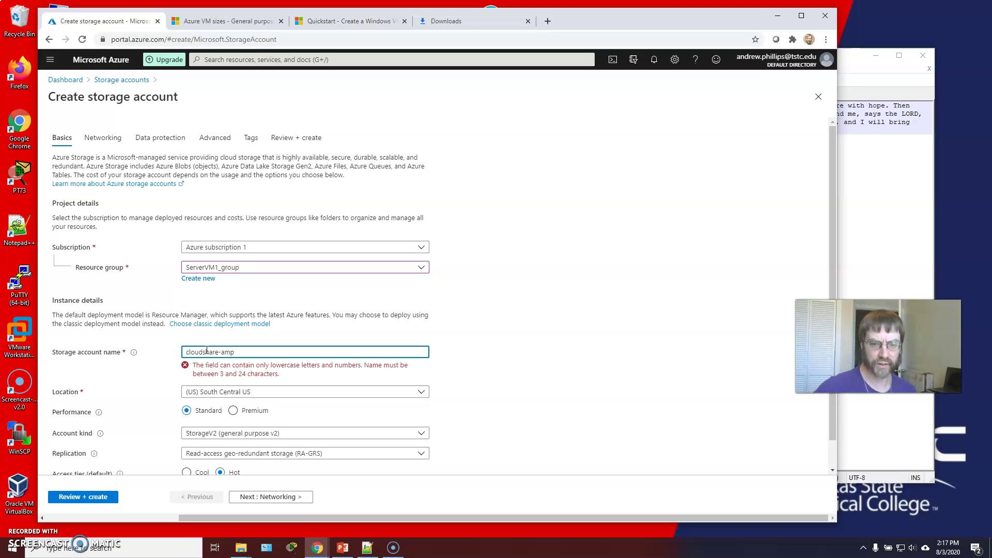
key(BackSpace)
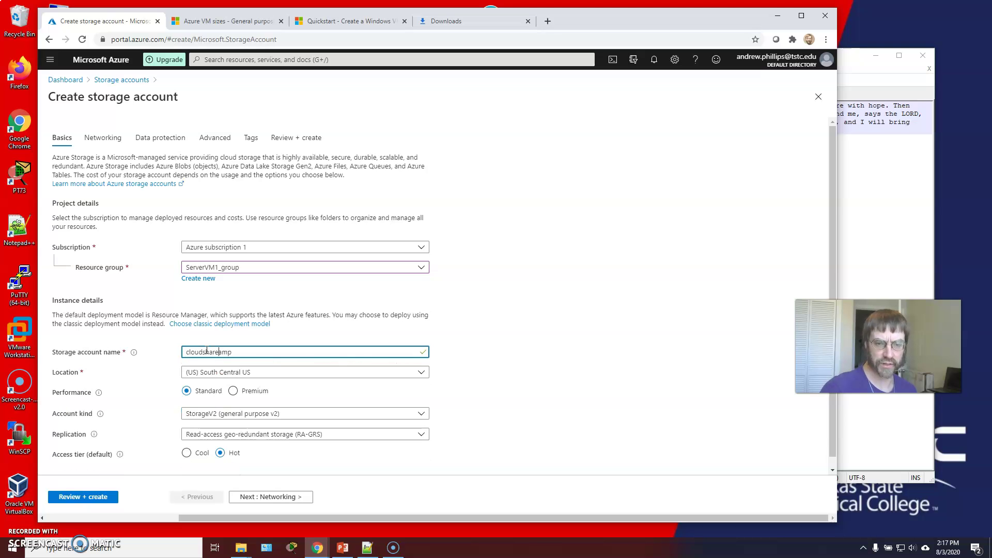
text(_)
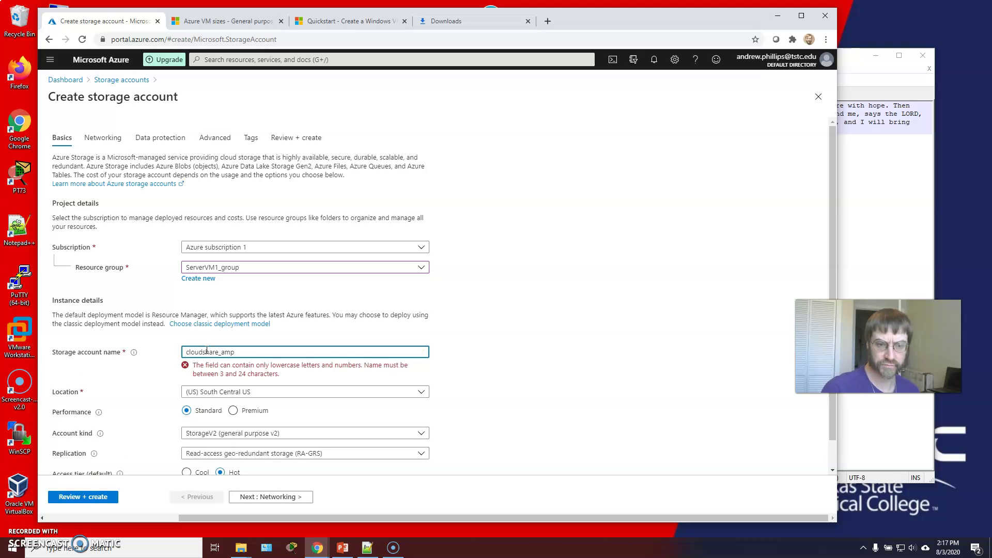
key(BackSpace)
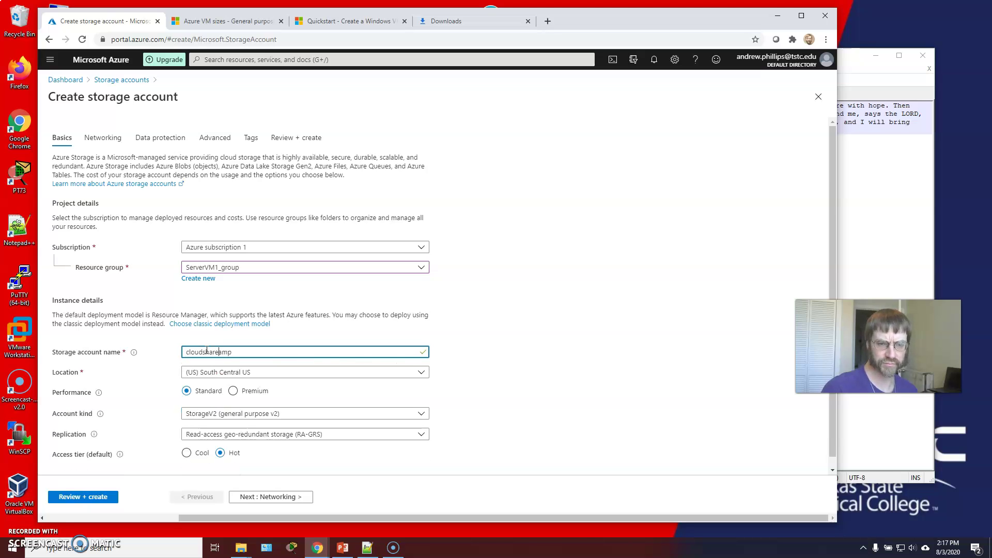
Change the storage account name to cloudshare4amp, look over the replication and account kind choices, and set the default access tier to Cool
text(4)
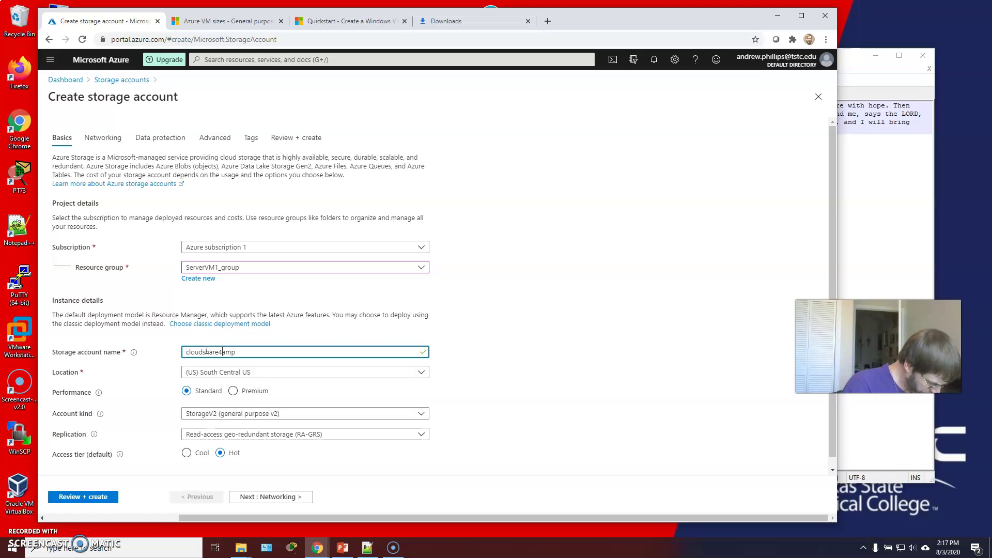
scroll(296, 362, down, 1)
scroll(289, 392, down, 1)
click(279, 424)
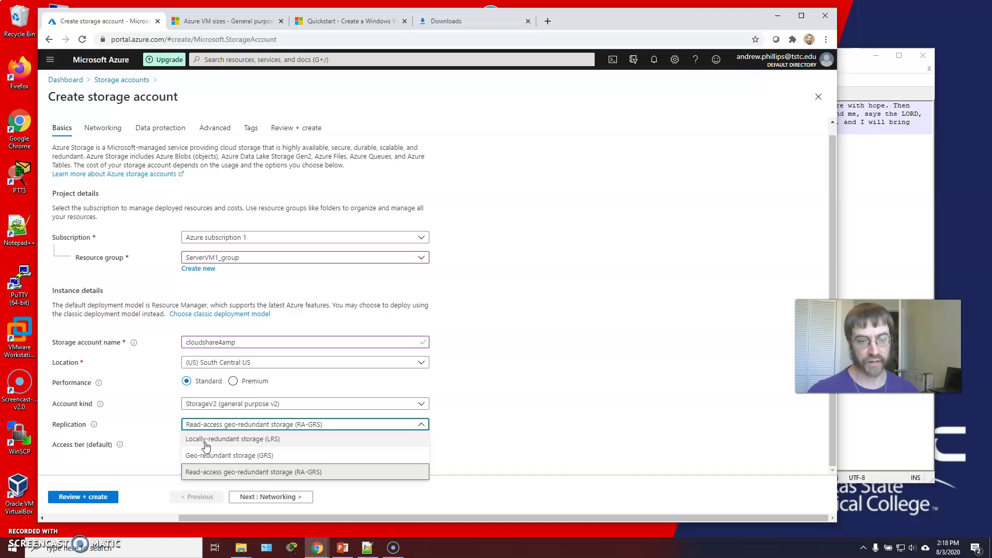
click(237, 406)
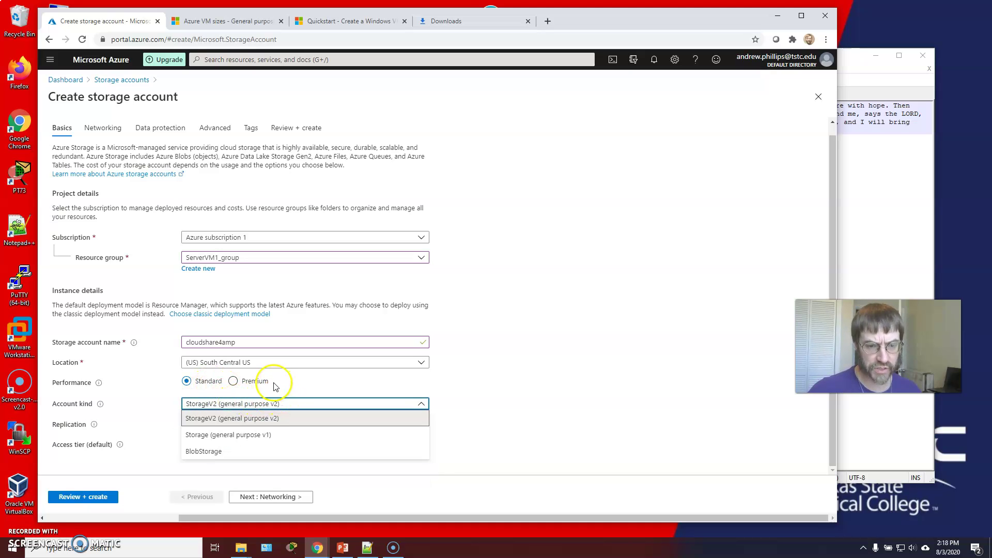
click(271, 384)
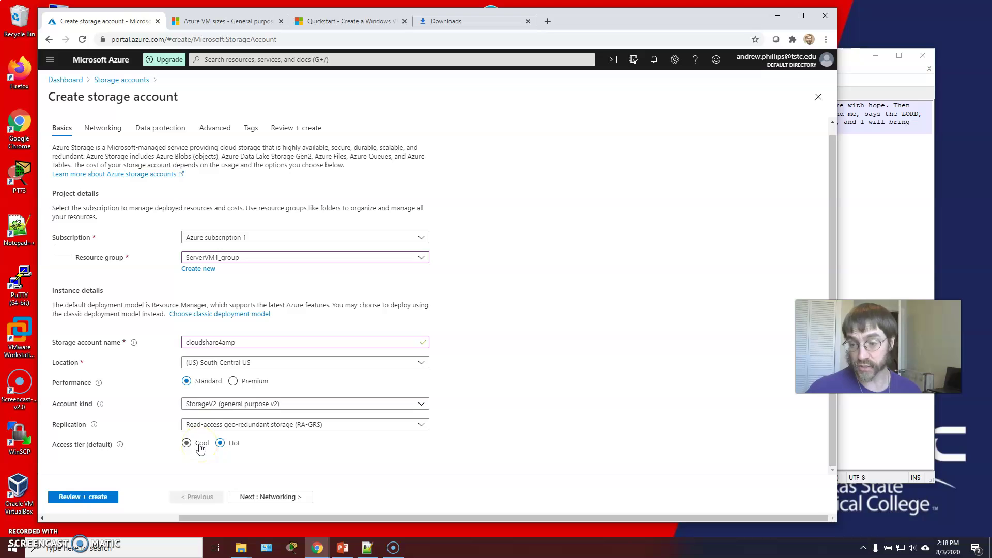
mouse_move(119, 445)
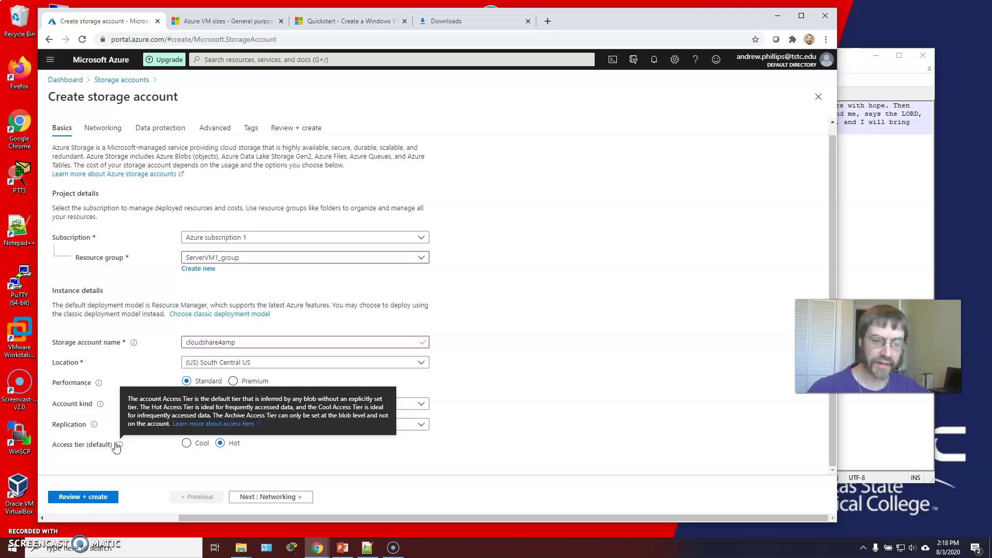
click(186, 443)
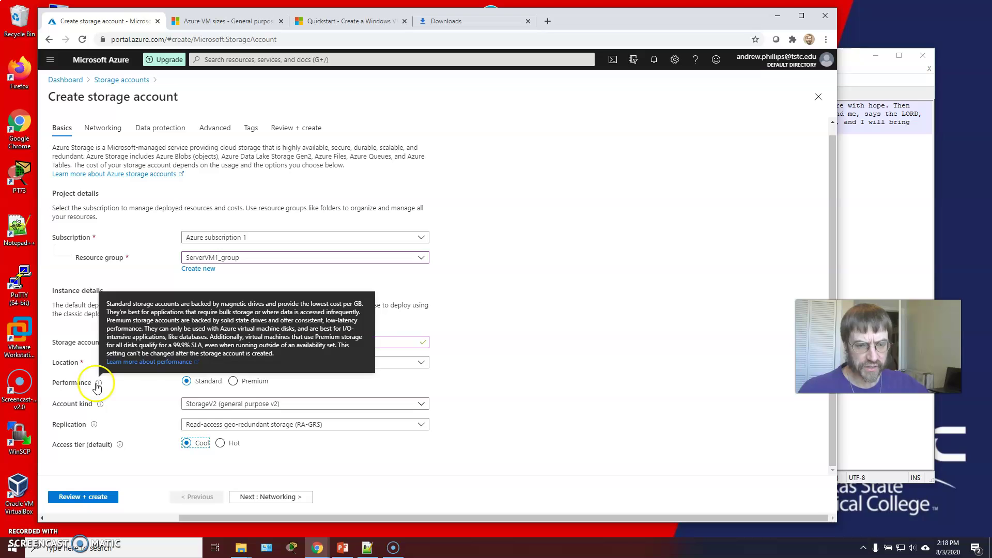
mouse_move(101, 409)
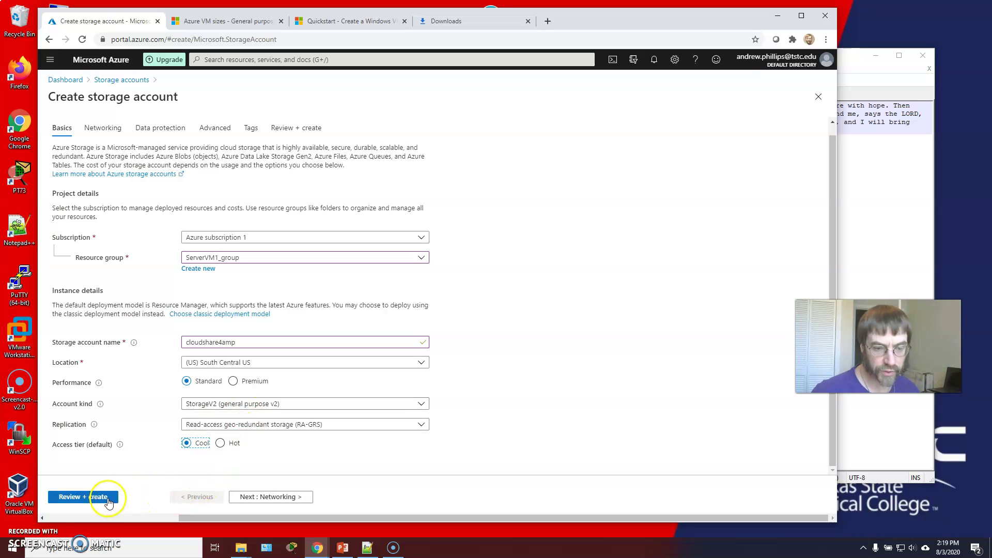
Accept the default networking, data protection and advanced settings, keeping blob soft delete Disabled, and advance to the tags settings
click(287, 500)
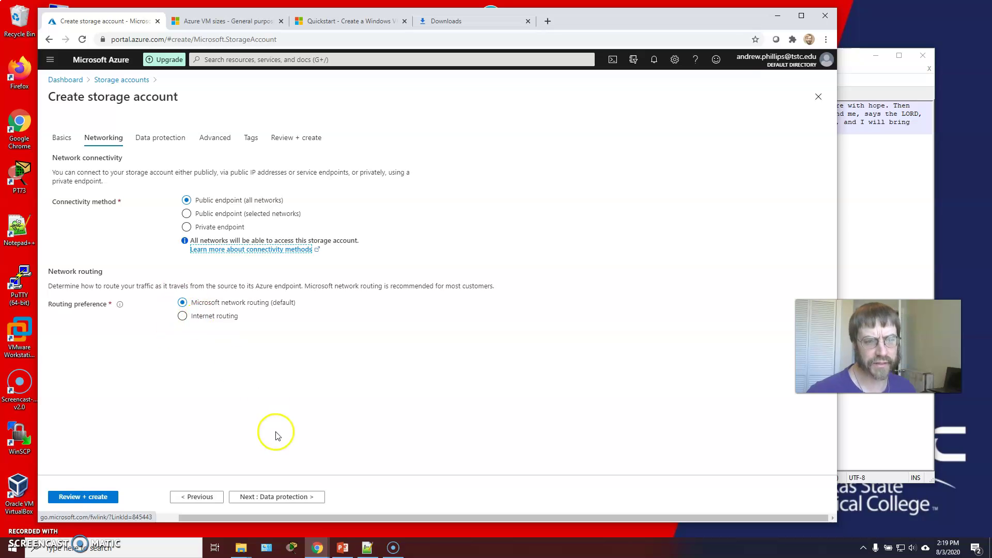
click(303, 499)
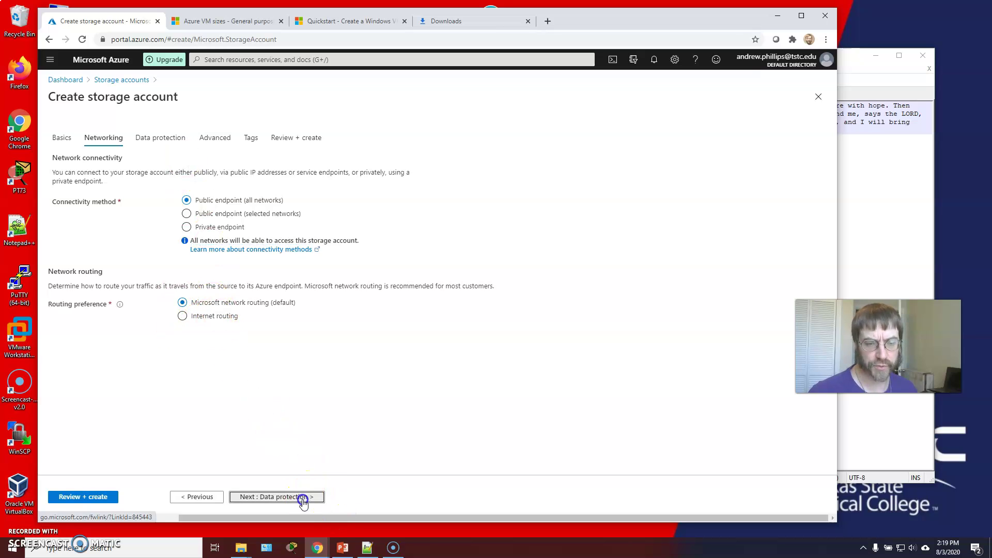
click(199, 159)
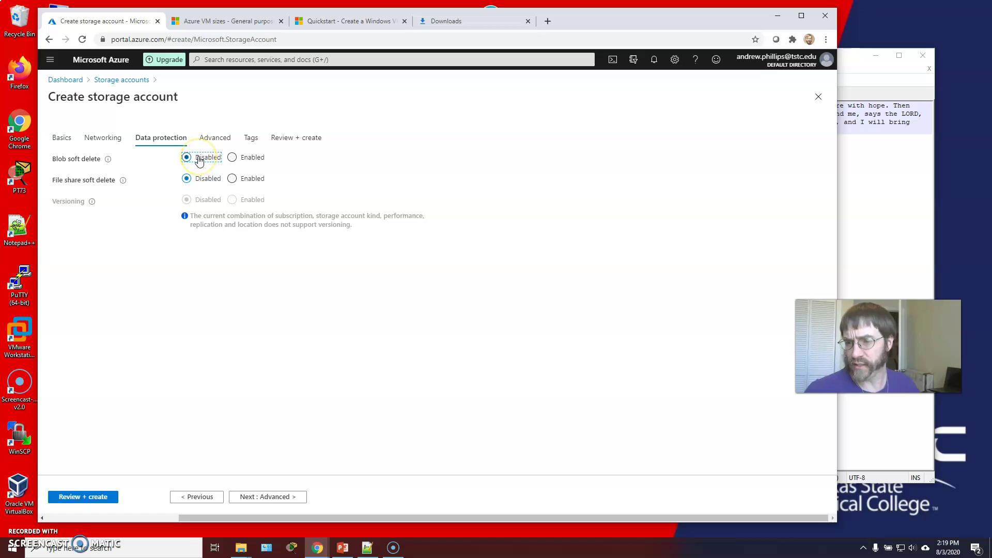
click(271, 504)
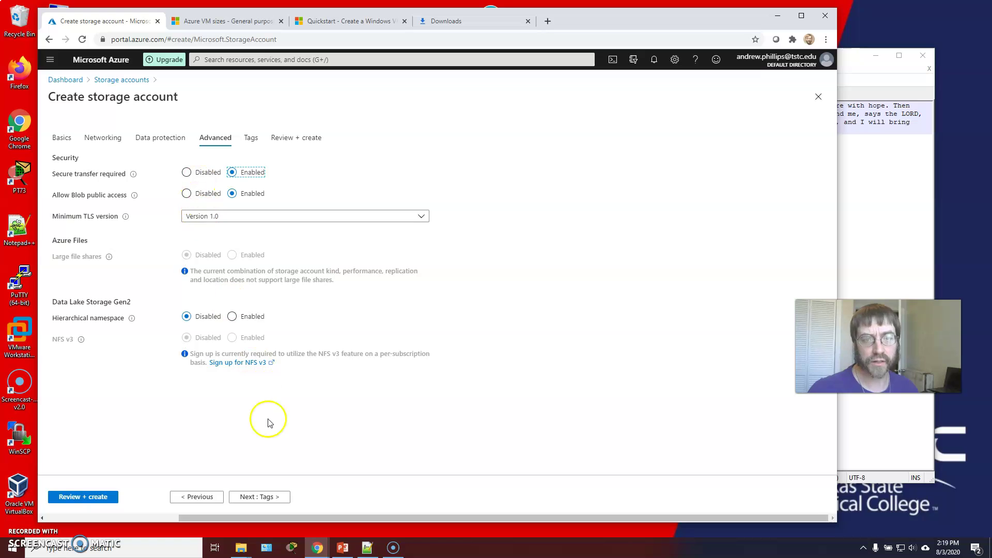
click(256, 496)
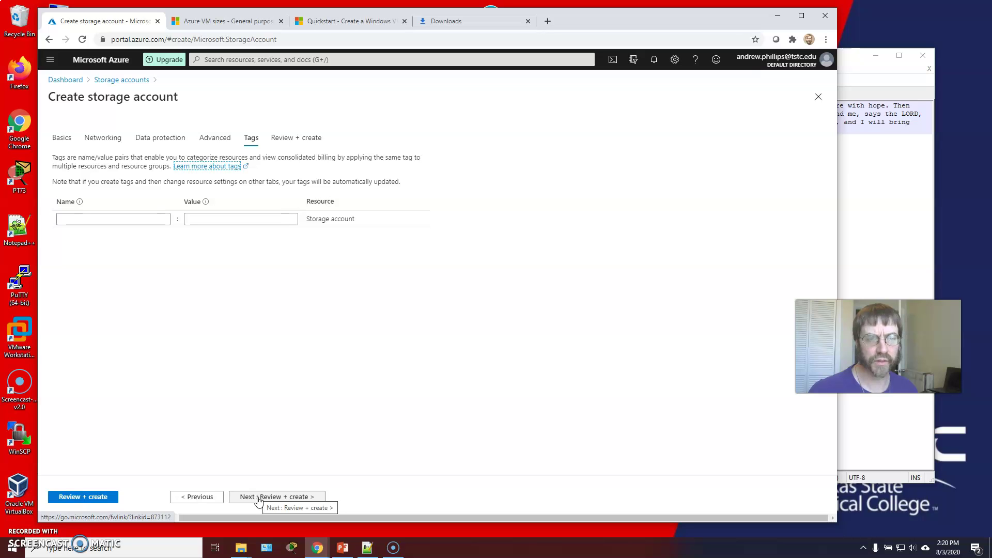
Leave the tags empty, review the configuration summary and create the storage account
click(259, 498)
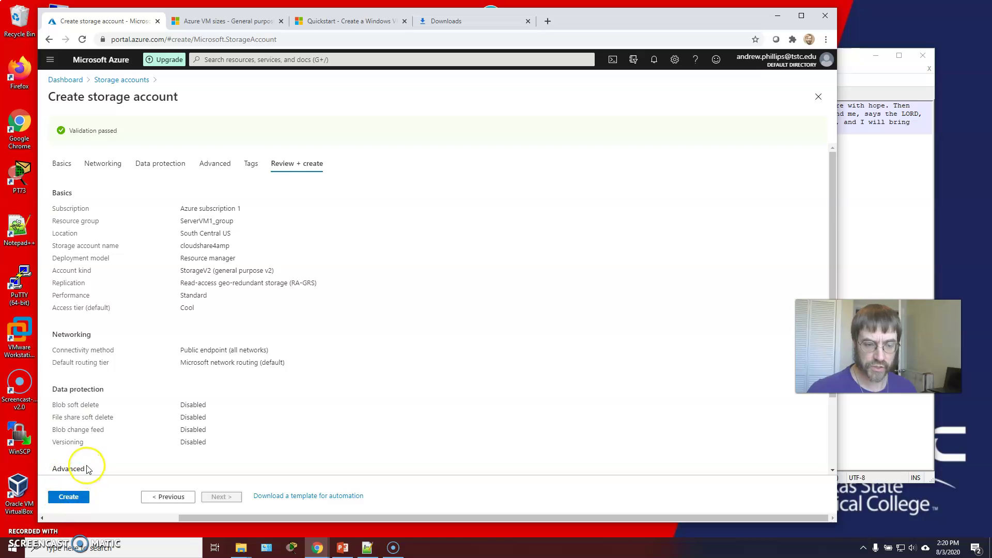
scroll(73, 465, down, 2)
click(72, 502)
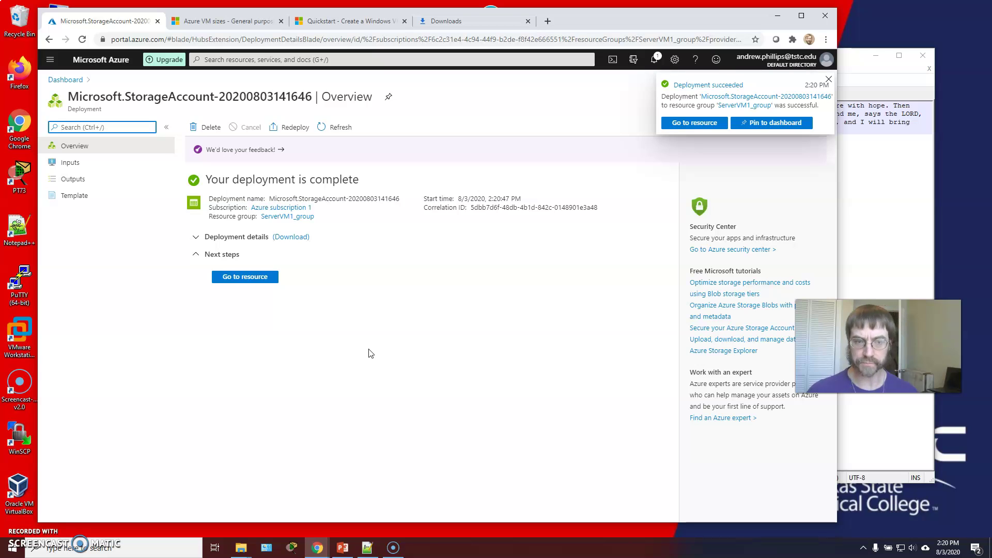
Open the newly deployed cloudshare4amp storage account and look over its Storage Explorer option, data transfer page and overview charts
click(194, 238)
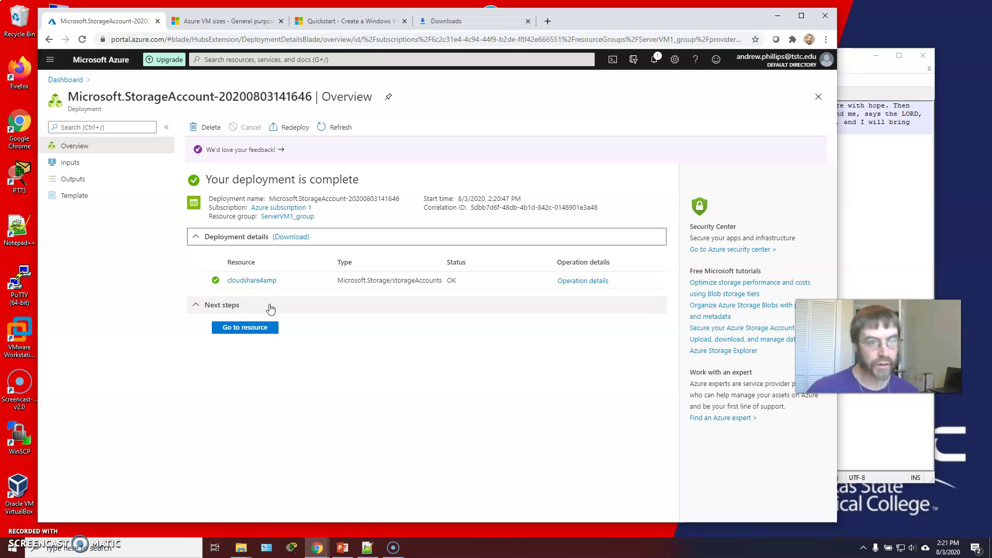
click(245, 327)
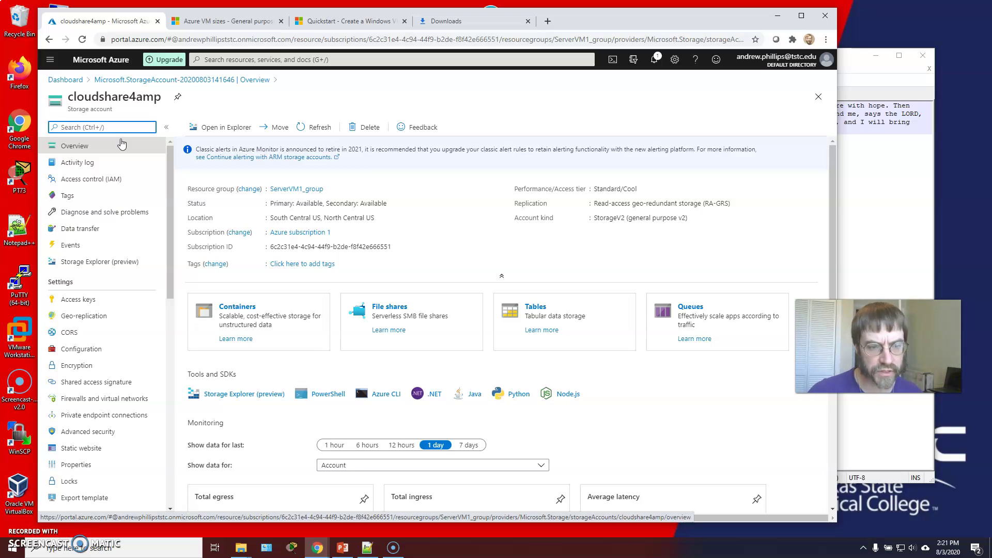
click(219, 128)
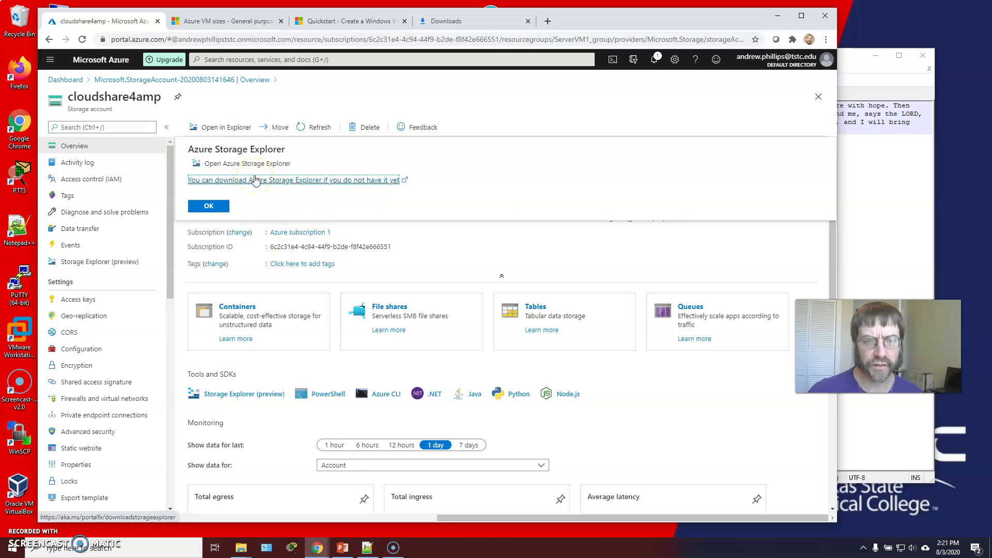
click(90, 228)
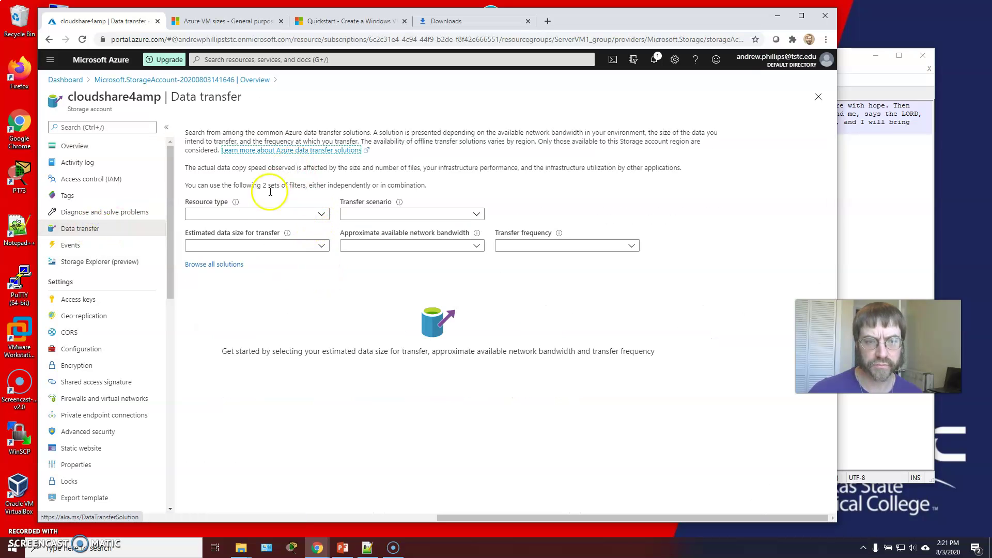
click(63, 147)
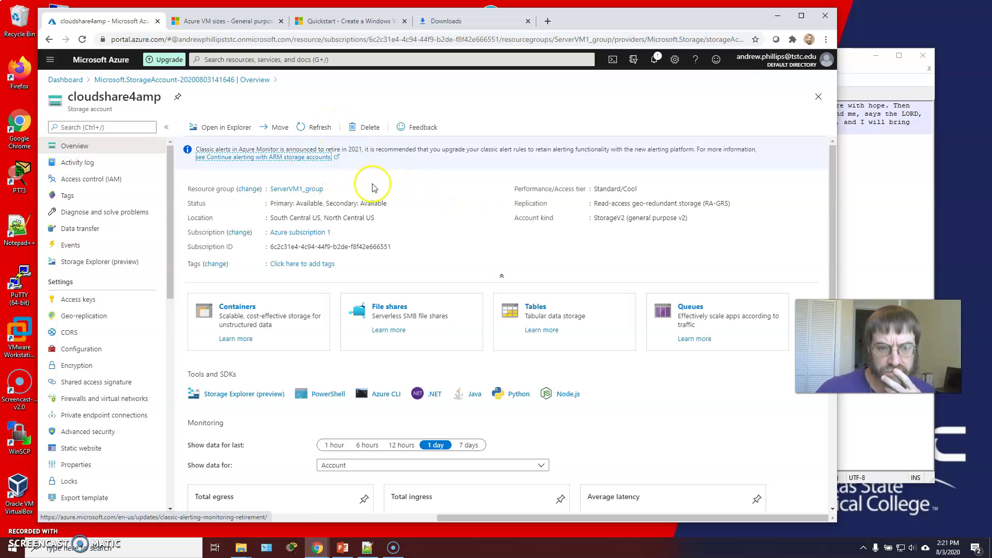
scroll(433, 219, down, 2)
scroll(433, 219, down, 4)
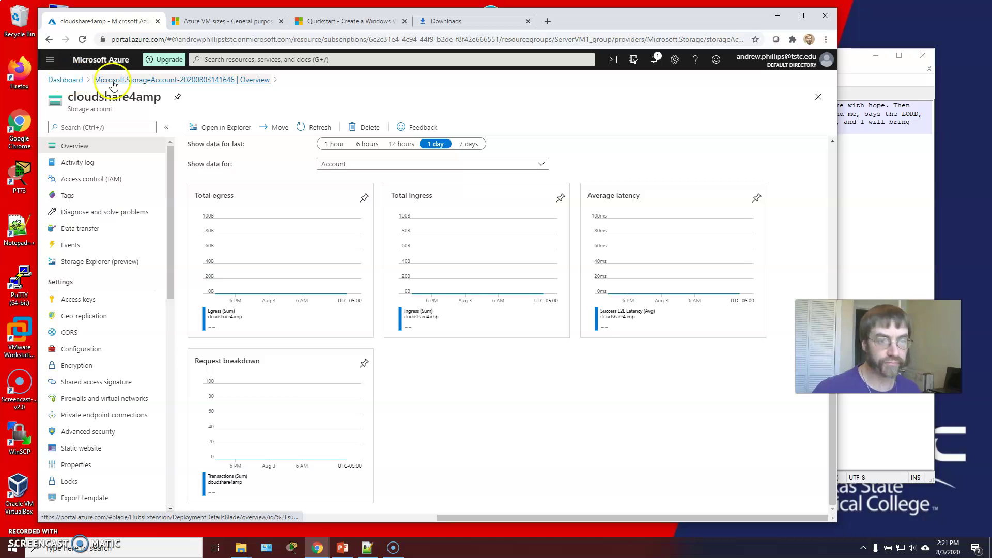
Return to the dashboard and pin the newly deployed storage account to it from the deployment notification
click(67, 80)
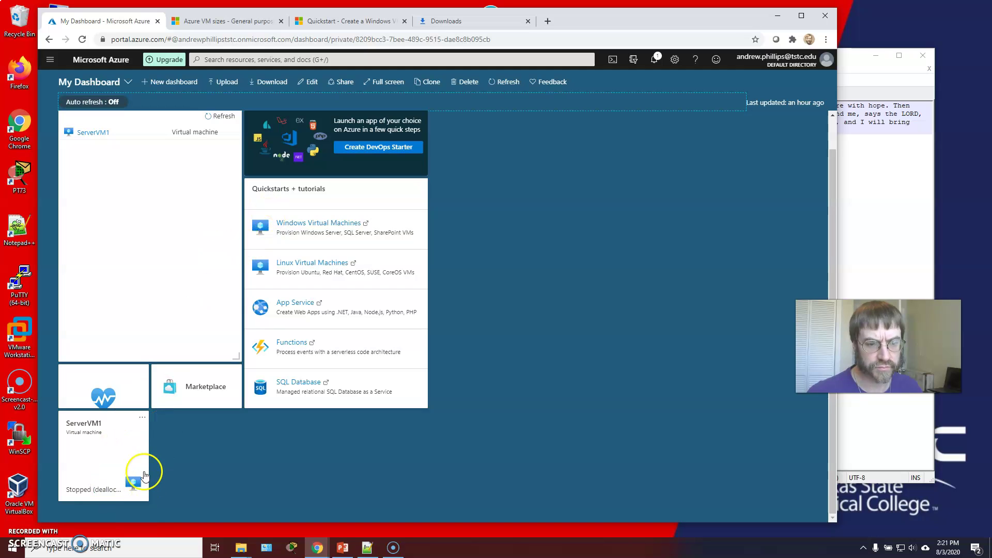
click(656, 60)
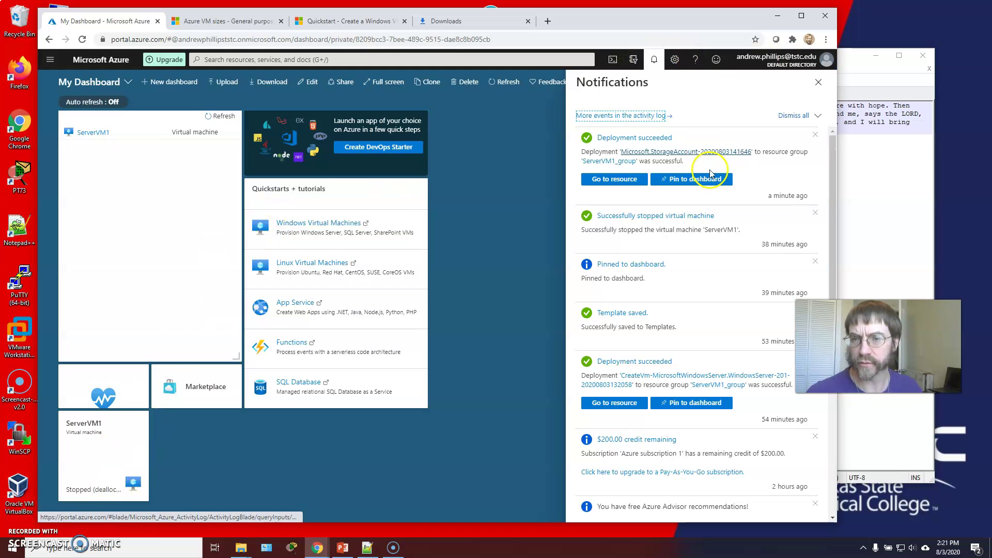
click(672, 179)
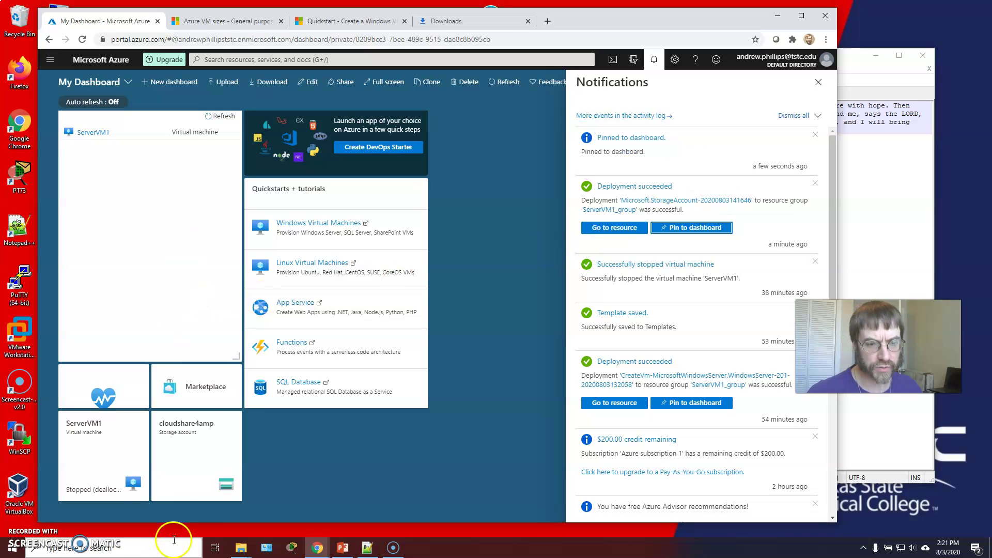
Open the cloudshare4amp storage account from its dashboard tile and look through its available settings and services
click(202, 424)
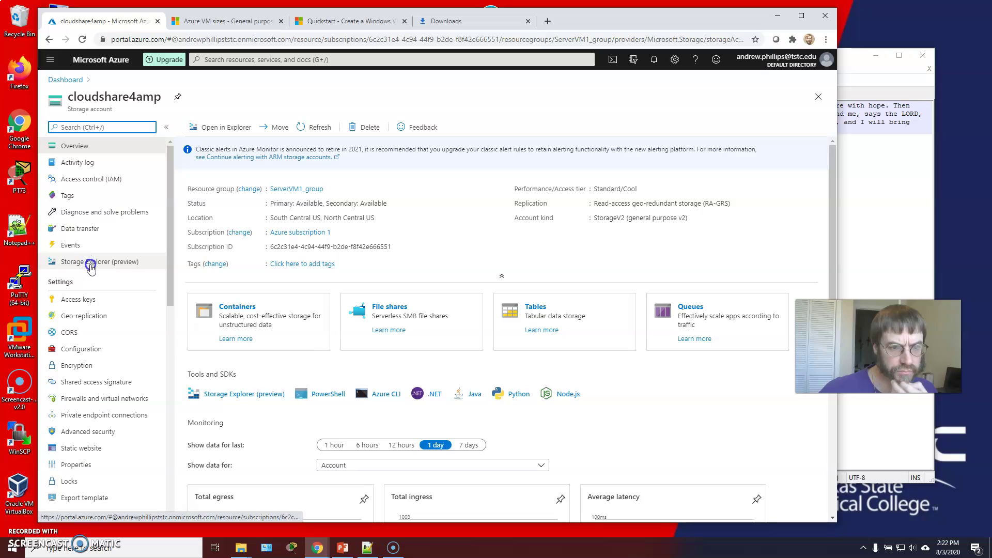
scroll(91, 294, down, 4)
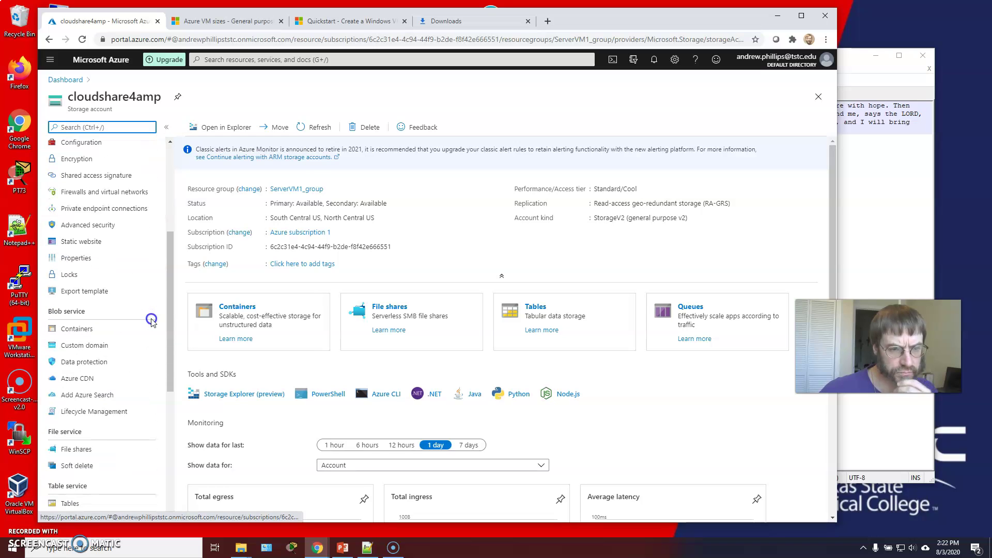
scroll(116, 282, down, 2)
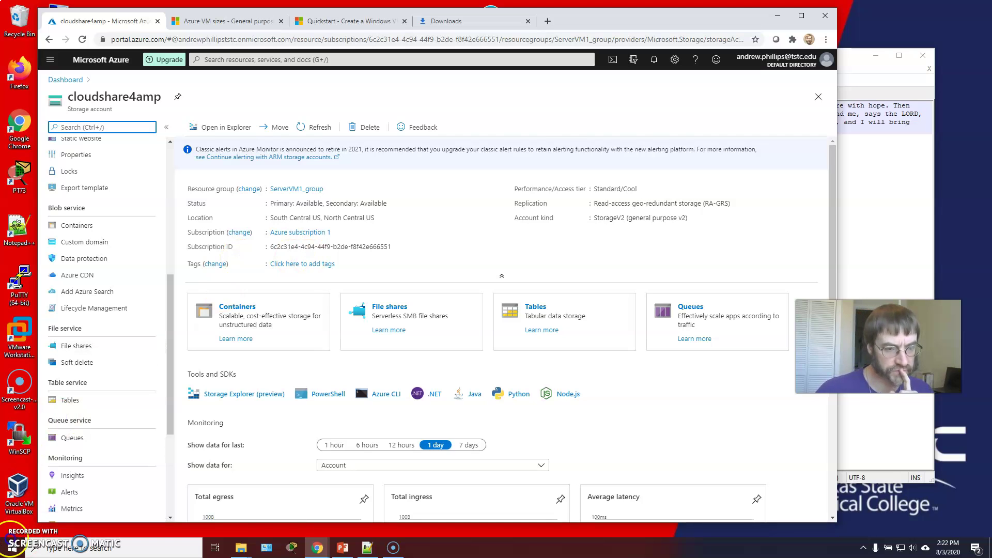
scroll(138, 294, up, 6)
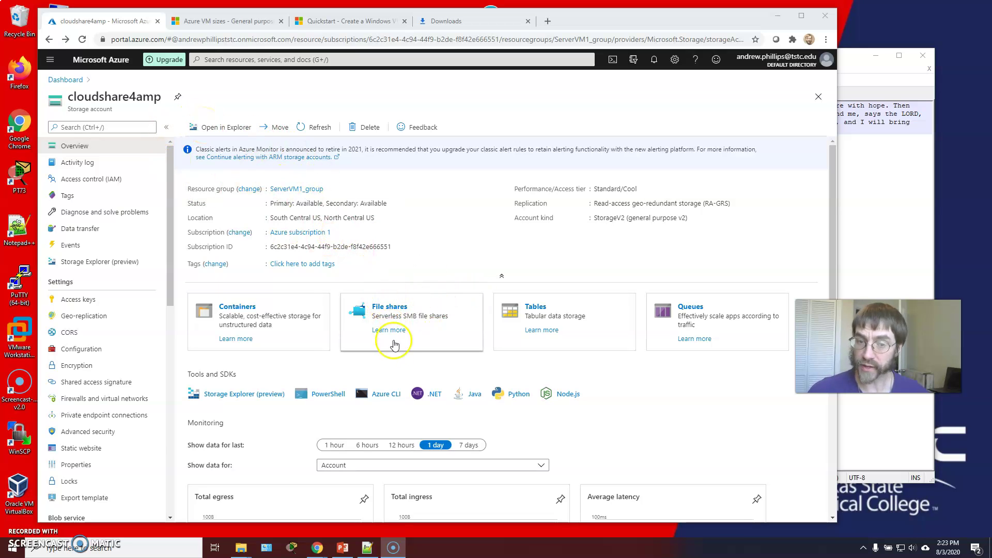
Create a file share named cloudshare in the storage account, leaving the quota empty
click(383, 310)
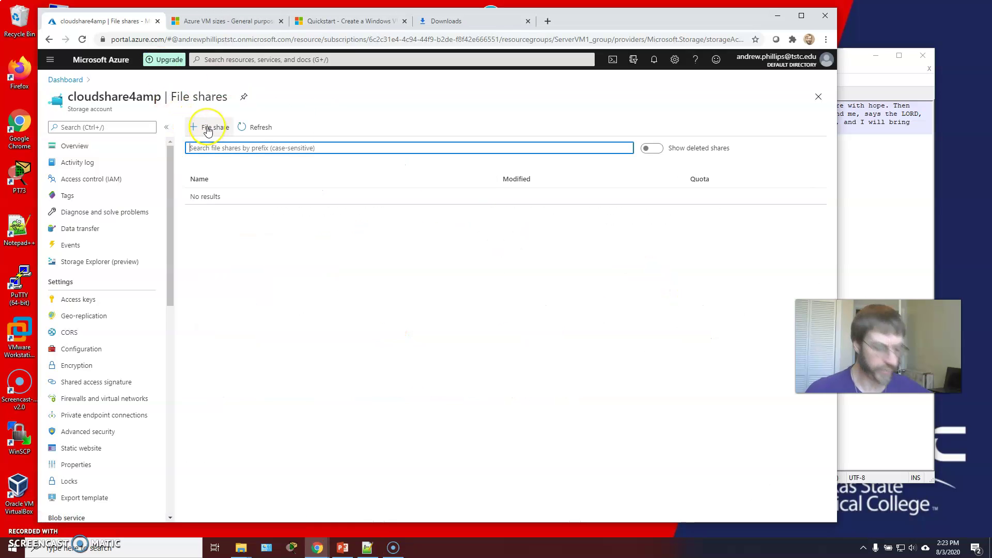
click(208, 128)
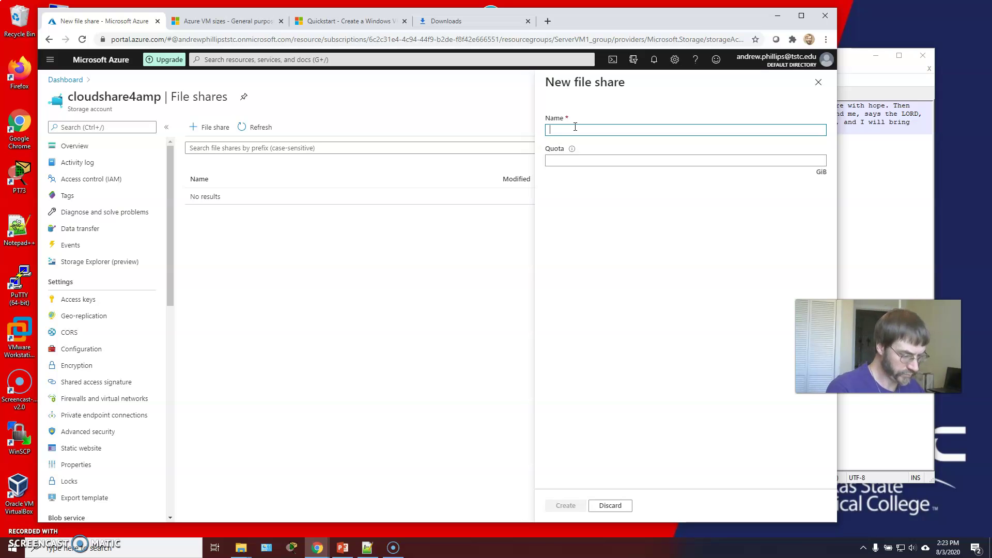
text(cloudshare)
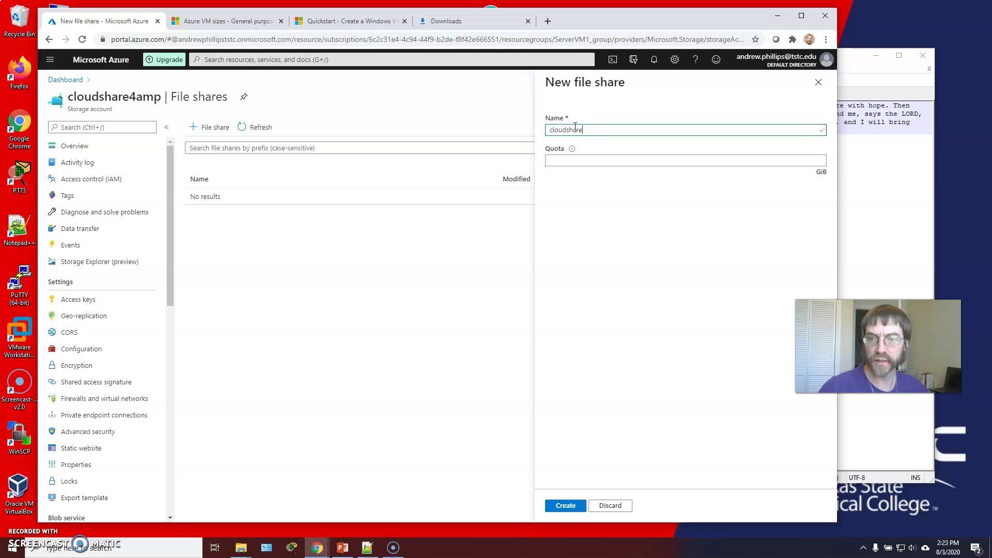
click(567, 505)
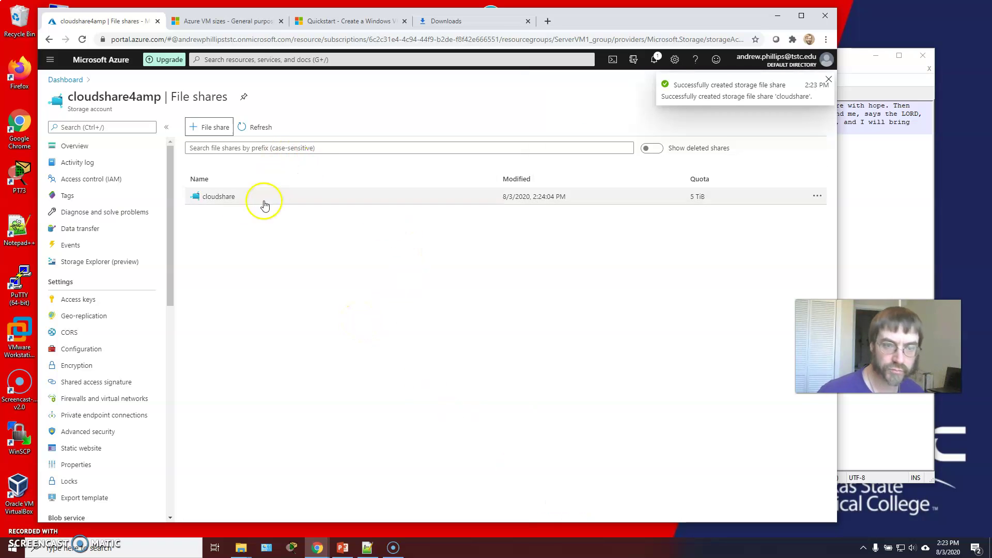
Open the cloudshare file share and upload SeriousData.txt and SillyData.txt from the Desktop folder
click(226, 196)
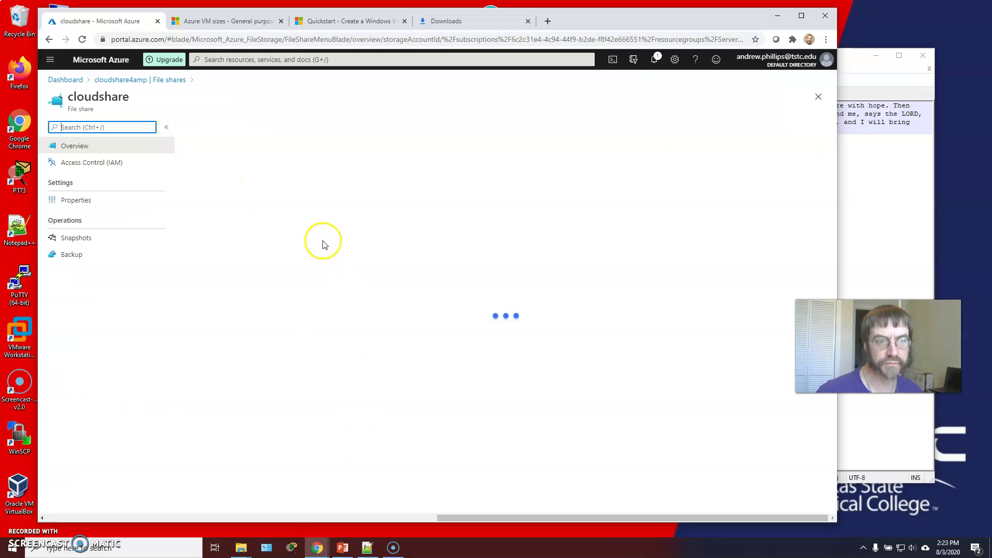
click(256, 128)
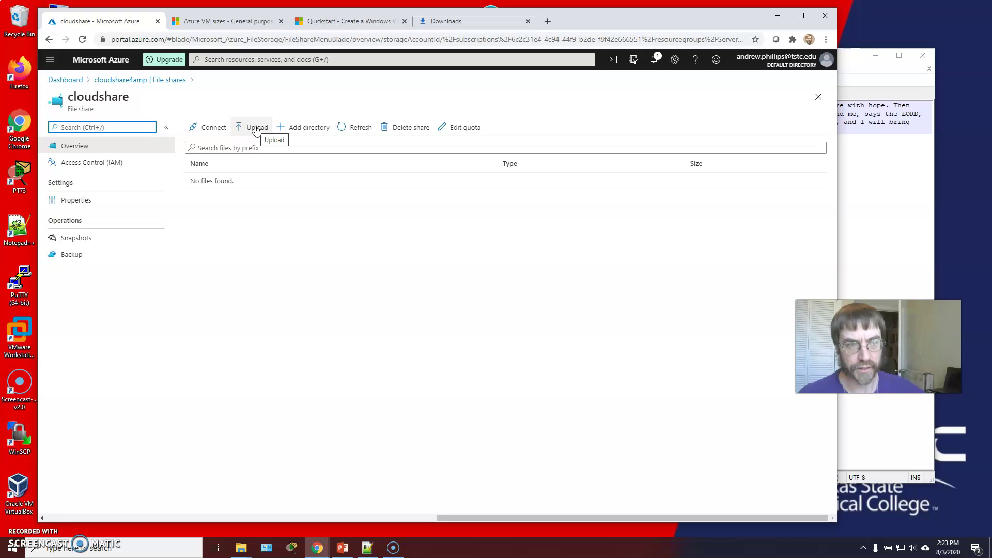
click(256, 128)
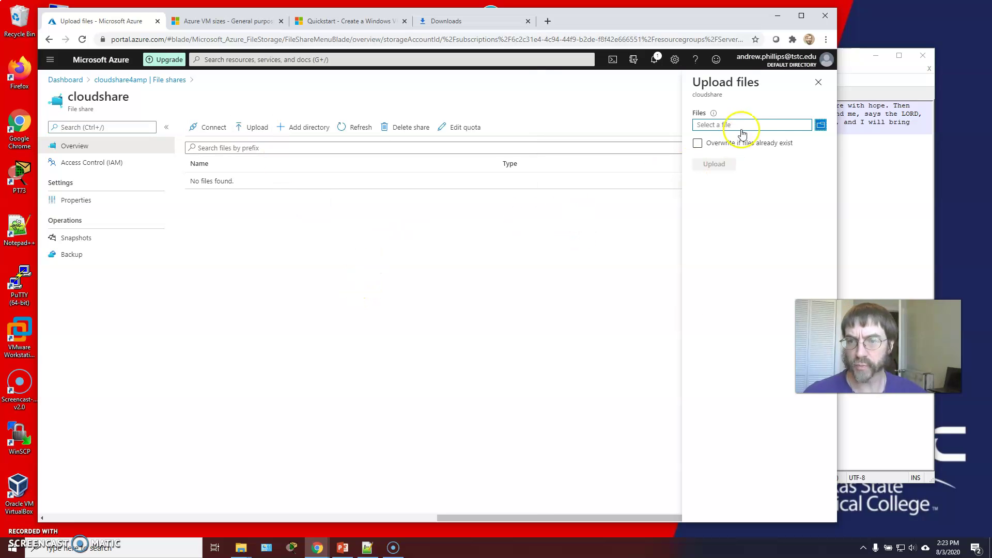
click(820, 125)
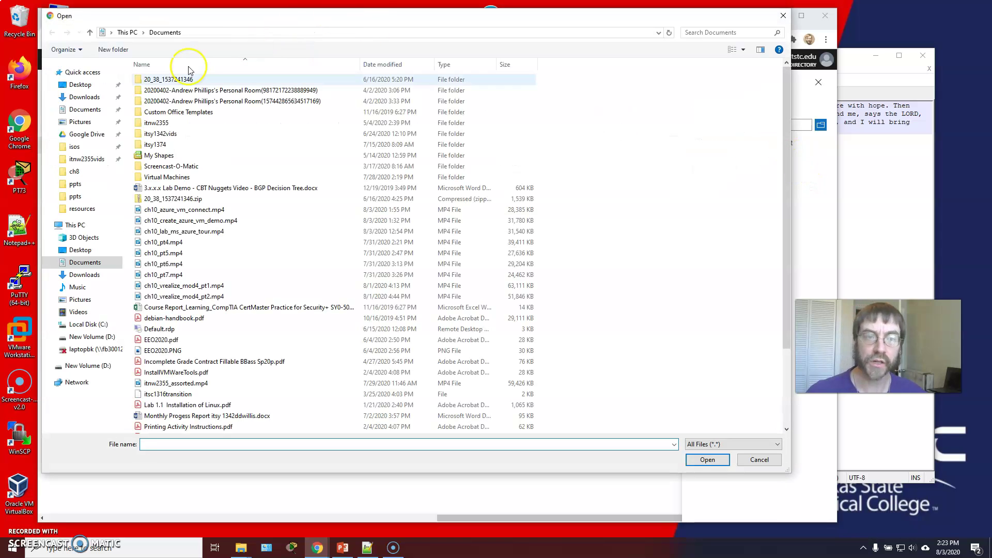
click(61, 85)
click(155, 136)
ctrl+click(155, 156)
click(708, 459)
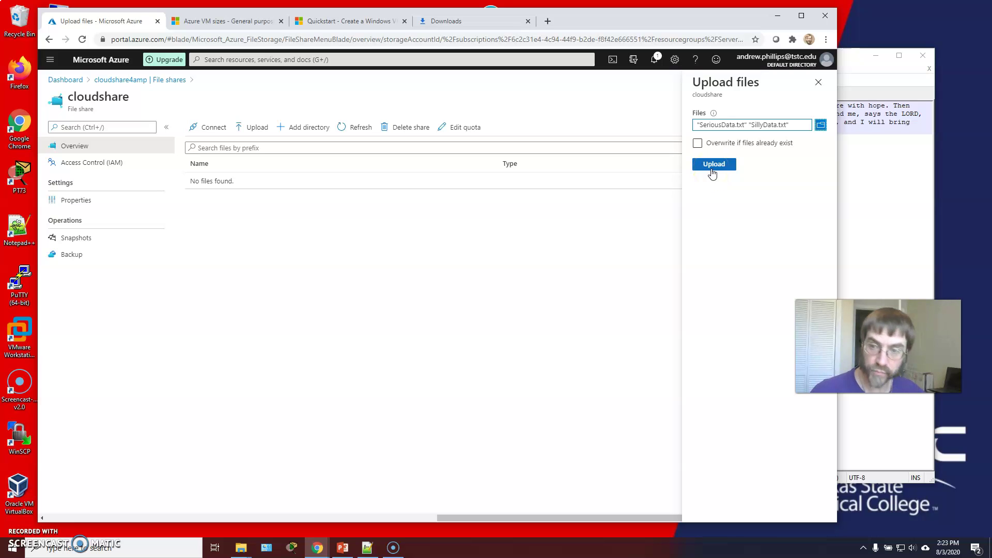
click(714, 165)
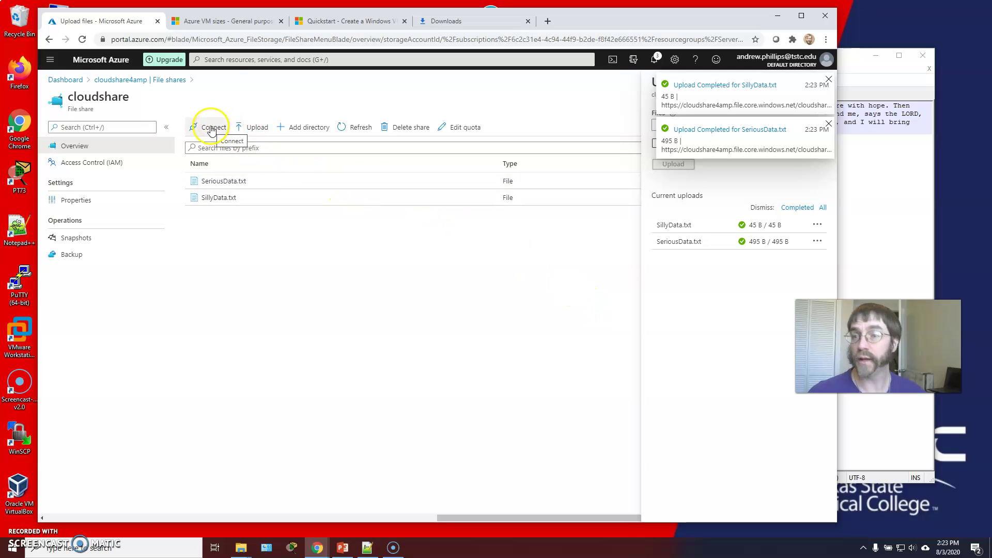
Open the cloudshare file share's Windows connection settings, clear the upload notifications and set the drive letter to S
click(211, 129)
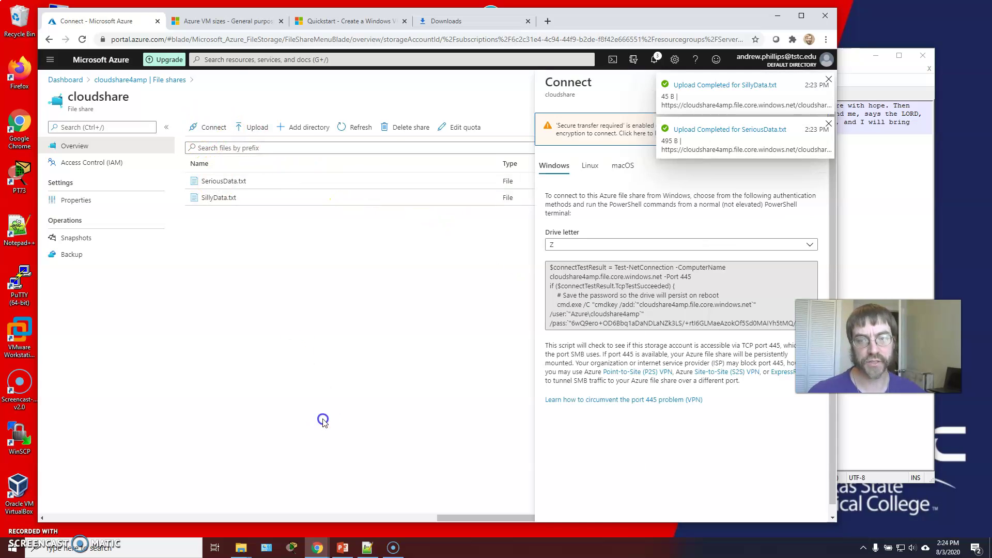
click(829, 82)
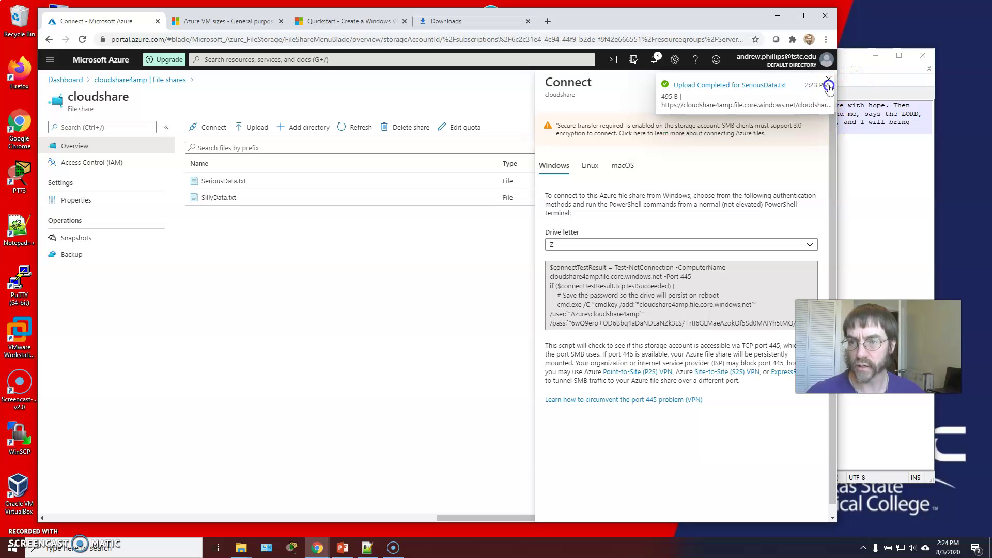
click(829, 81)
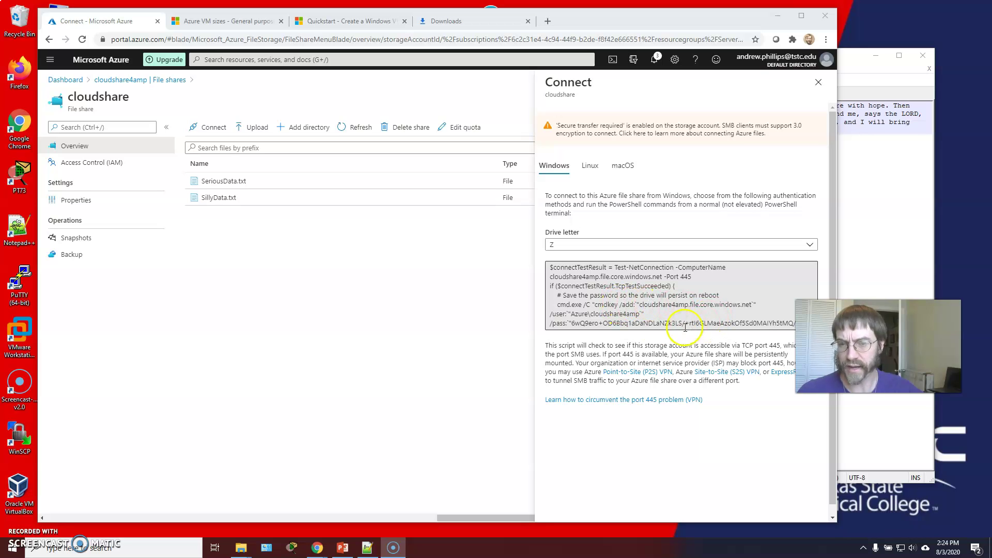
click(594, 246)
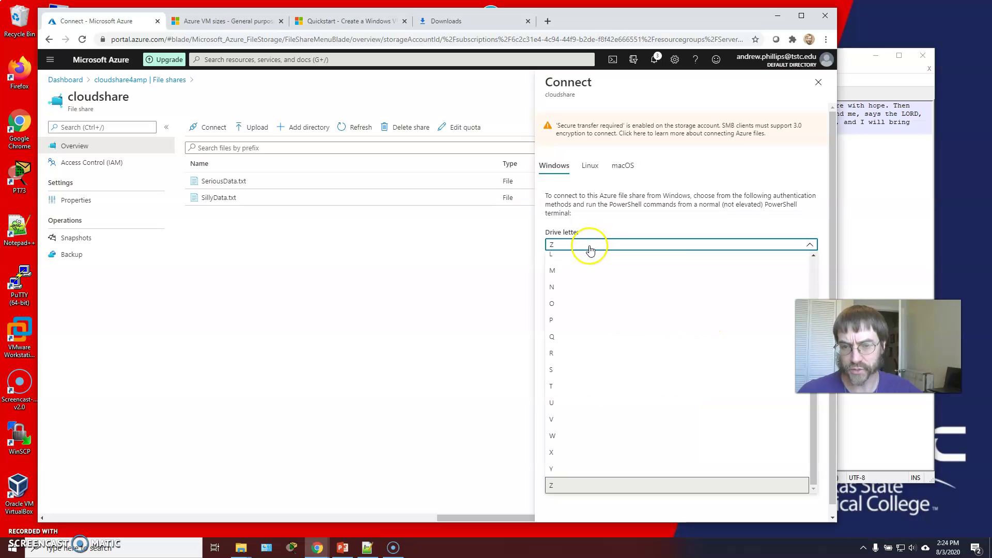
click(566, 371)
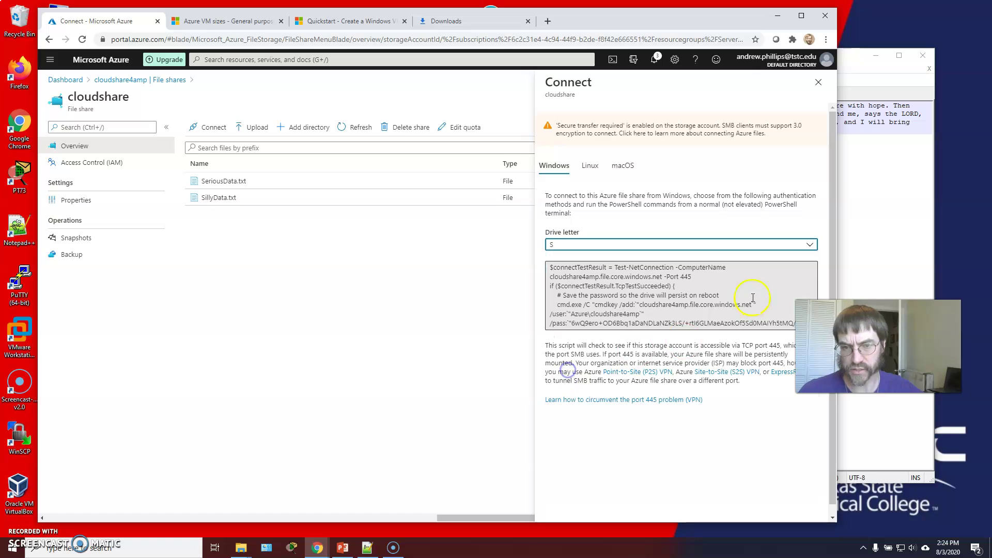
click(241, 547)
scroll(646, 248, down, 1)
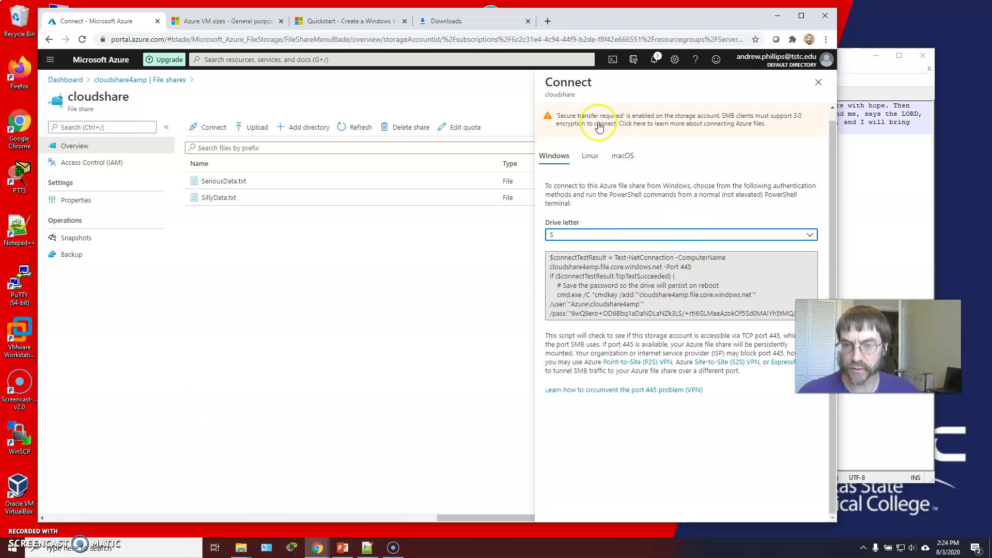
scroll(599, 126, up, 1)
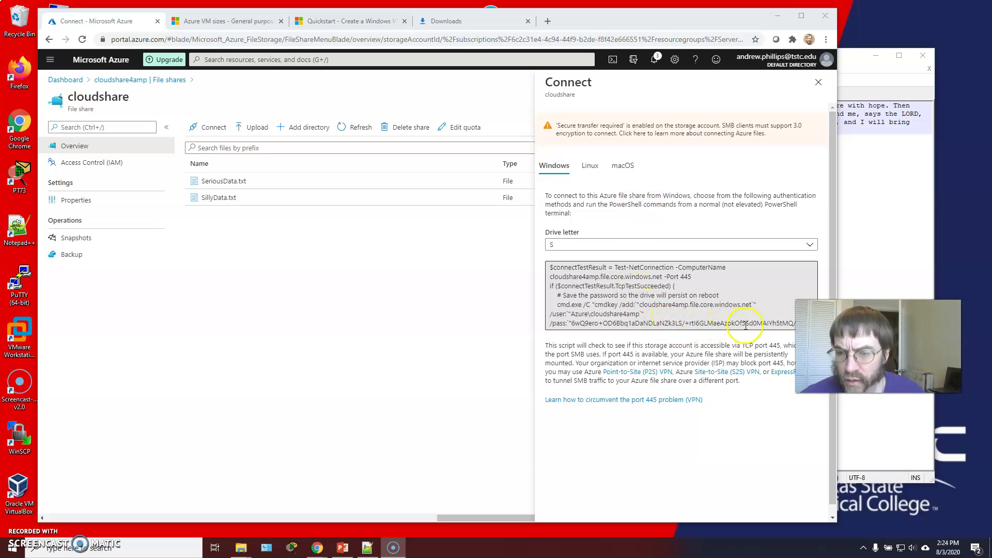
Copy the complete Windows PowerShell connection script for the cloudshare file share
triple_click(600, 309)
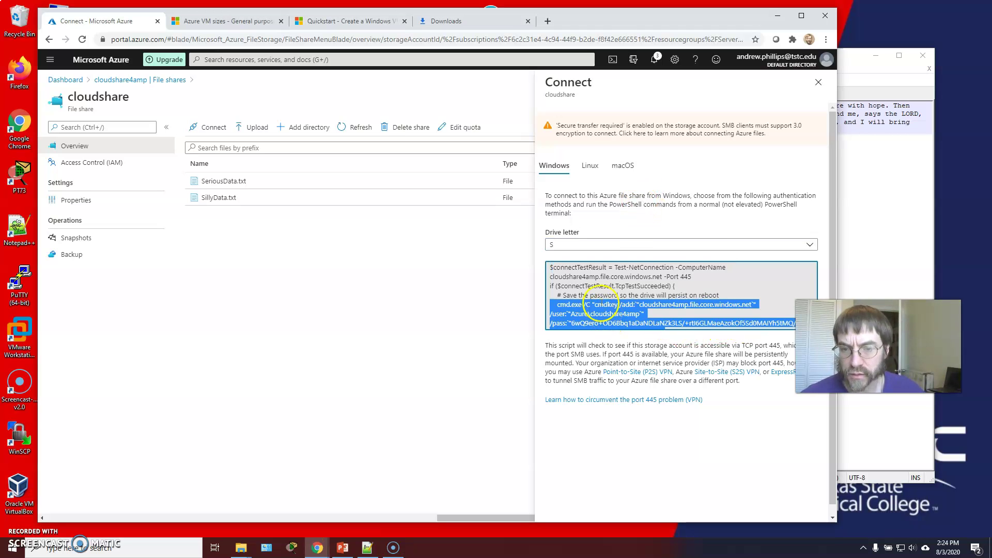
double_click(589, 286)
triple_click(575, 308)
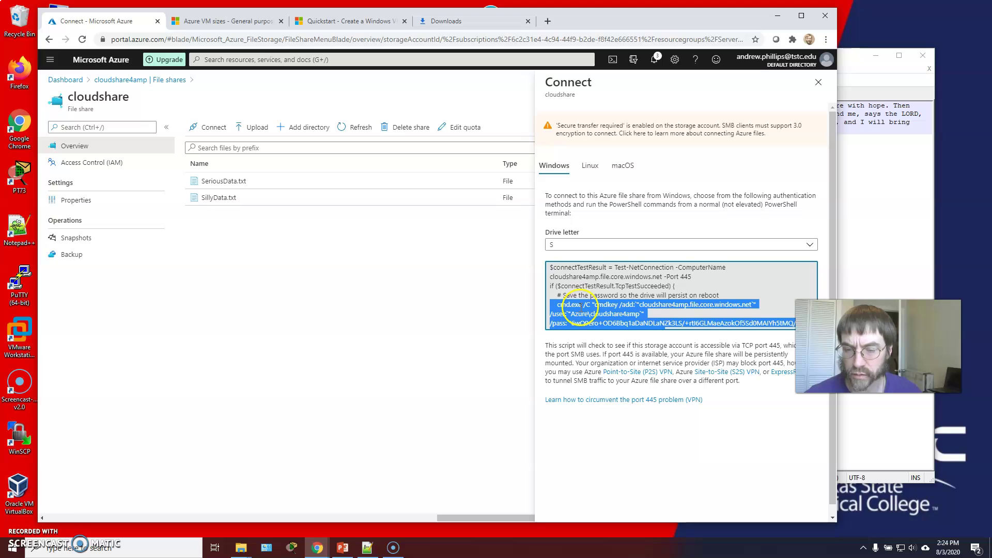
click(575, 275)
triple_click(575, 275)
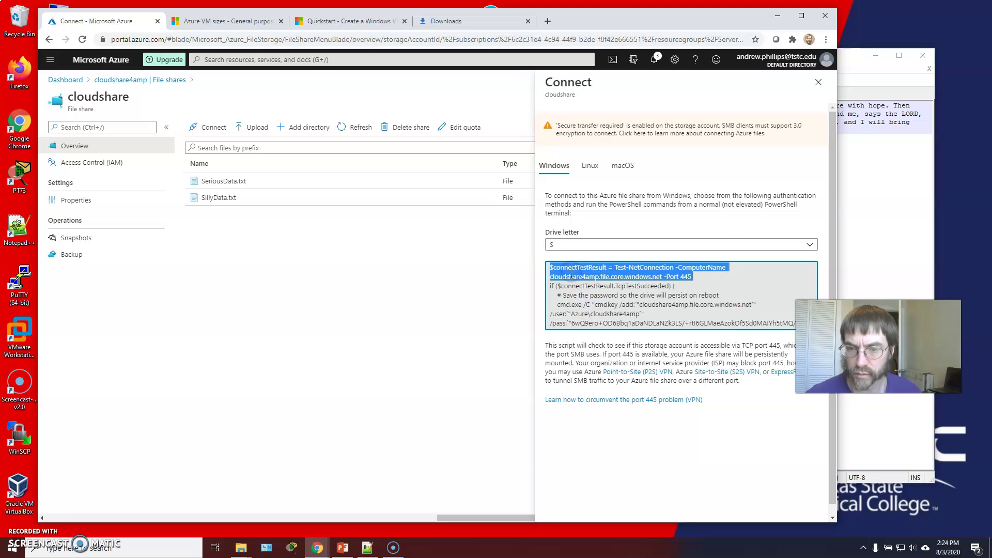
click(553, 270)
drag(551, 269, 692, 345)
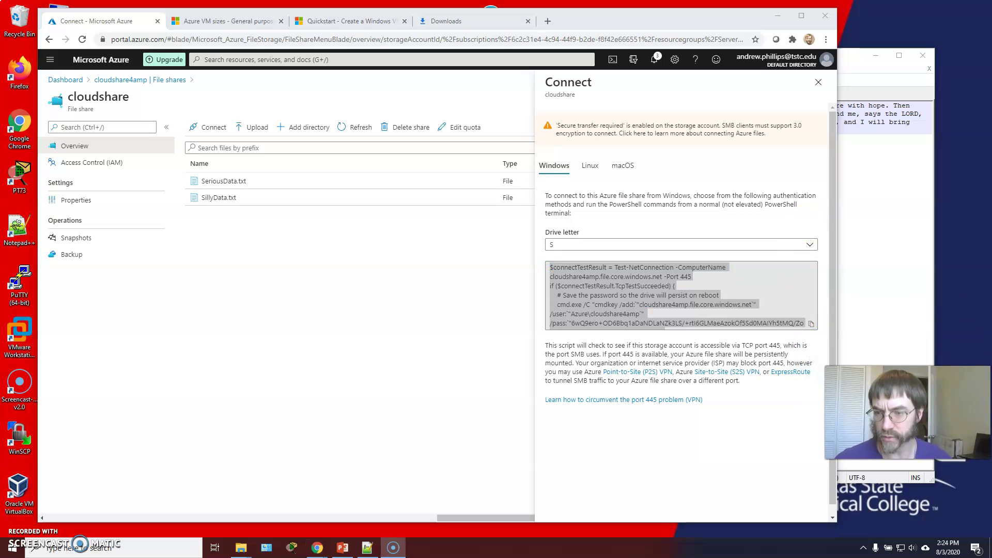
click(817, 325)
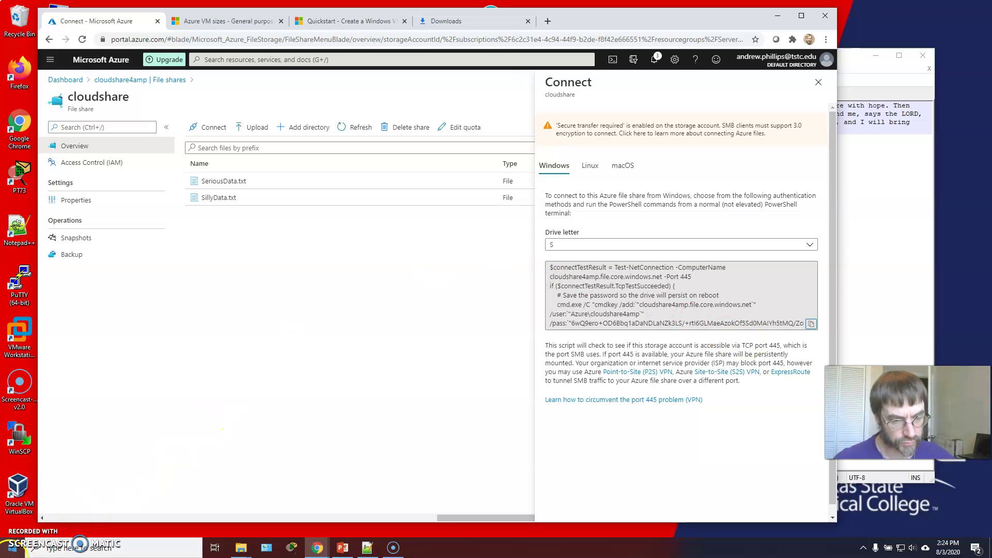
Try to run the copied connection script, which includes the storage account key, in an administrator Command Prompt and review its output
click(9, 550)
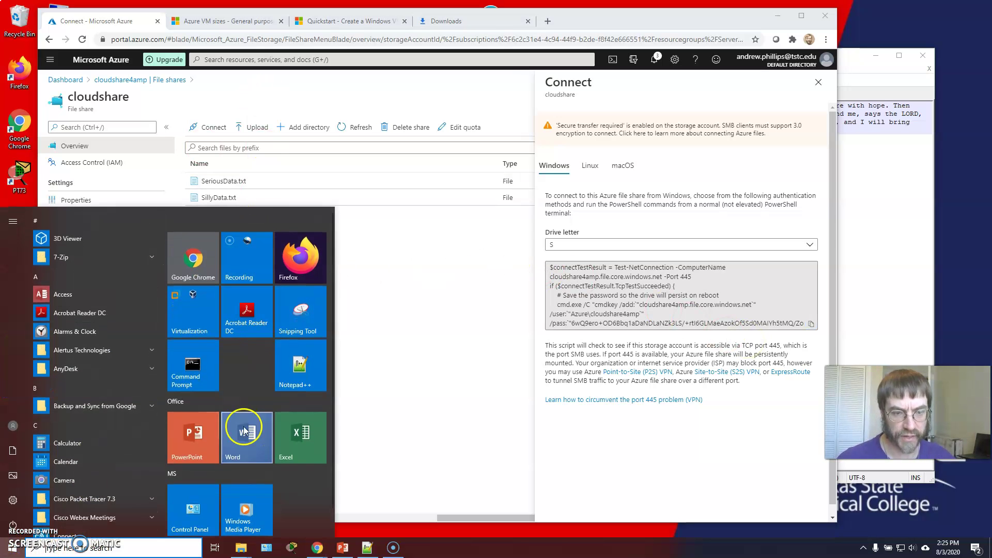
right_click(205, 127)
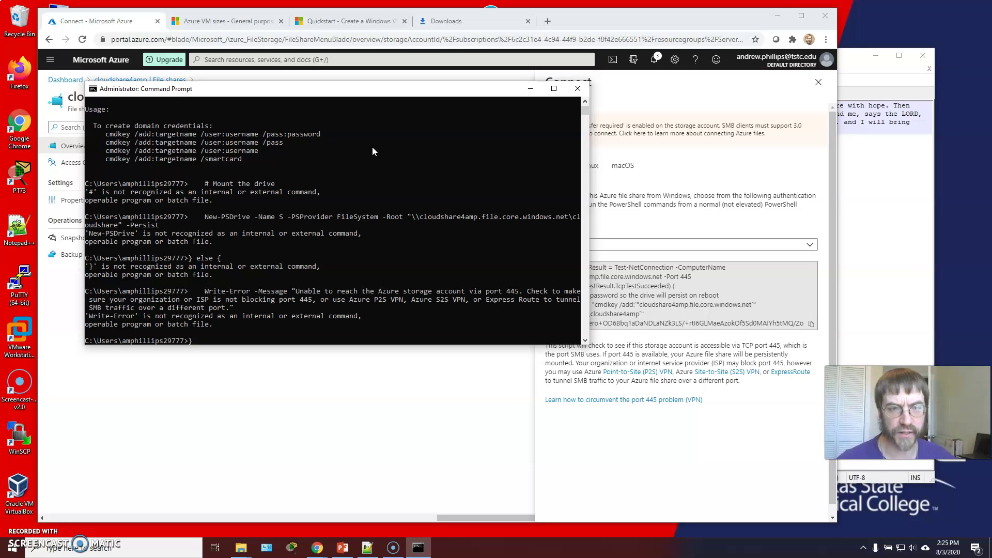
scroll(371, 140, up, 6)
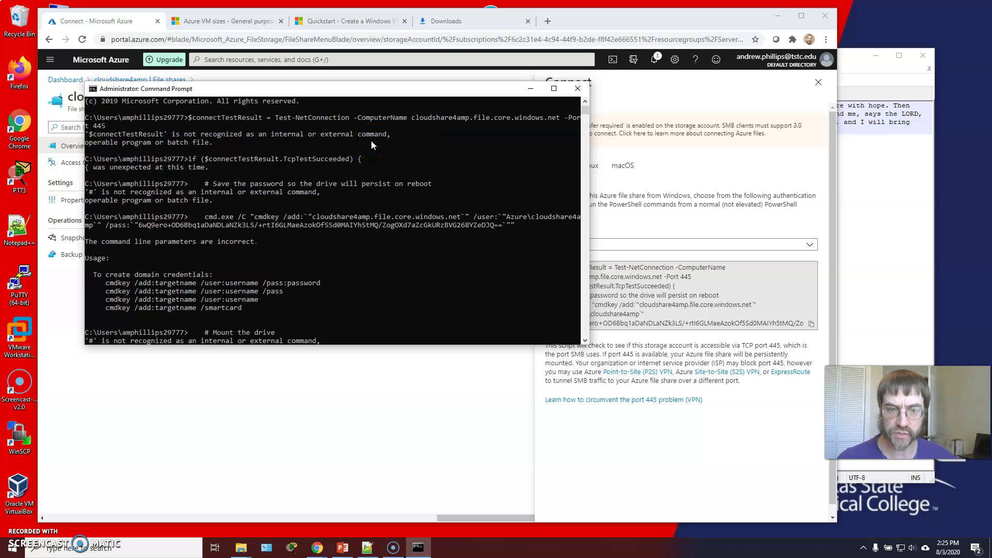
Switch back to the Azure portal, start the ServerVM1 virtual machine from the dashboard and view its disks
click(675, 166)
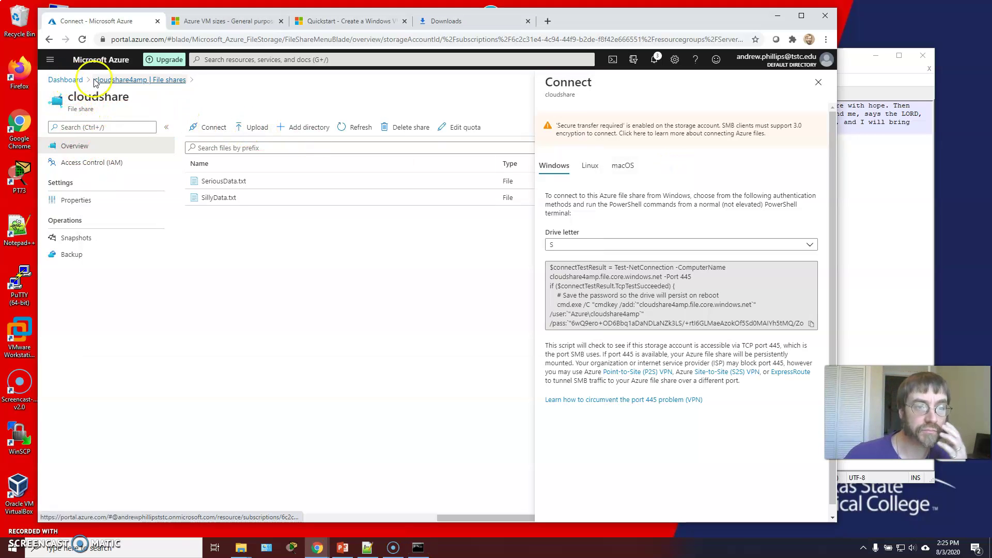
click(75, 86)
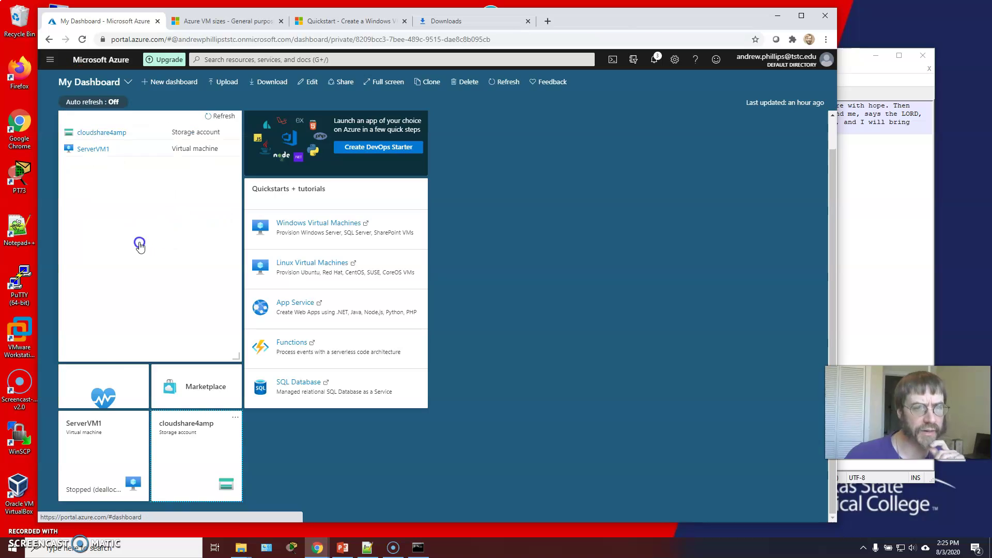
click(98, 428)
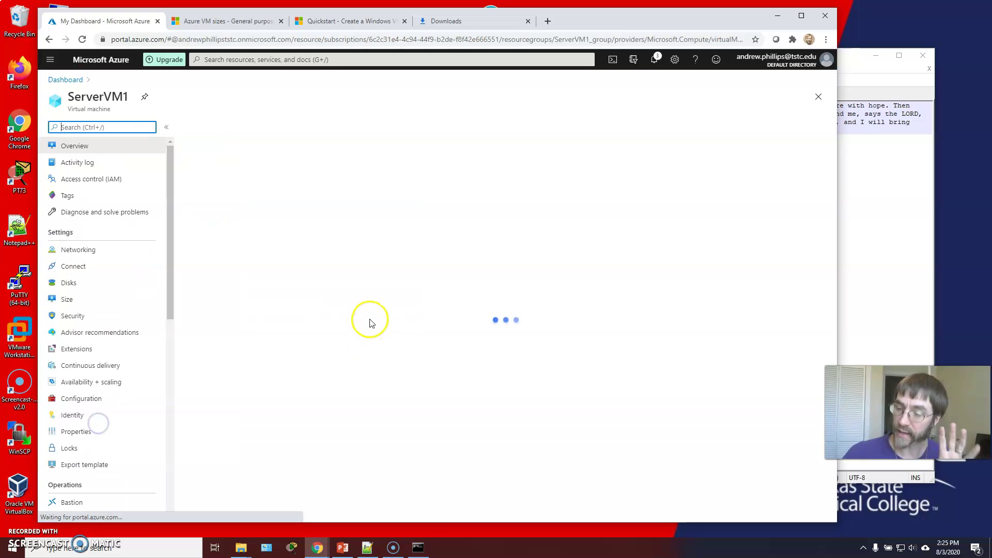
click(250, 127)
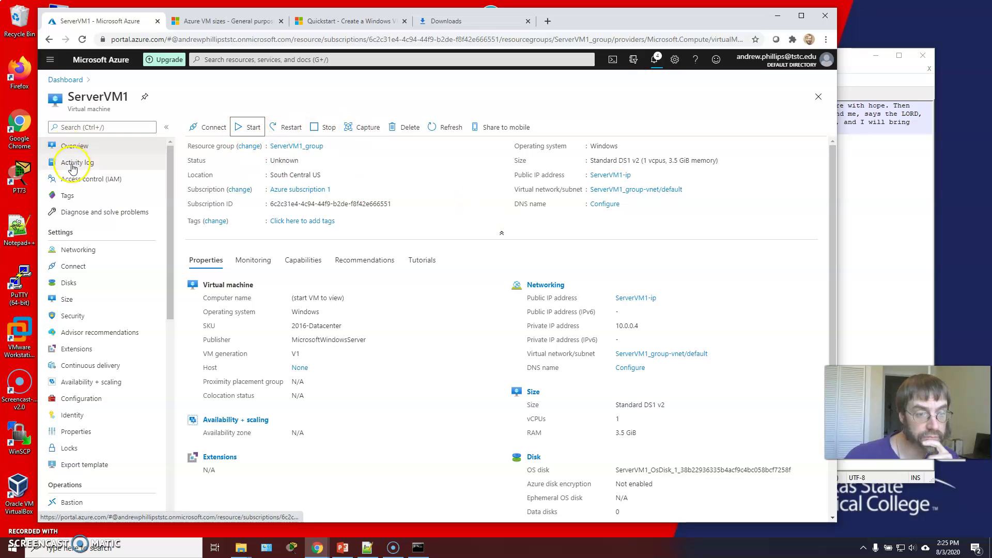
click(67, 283)
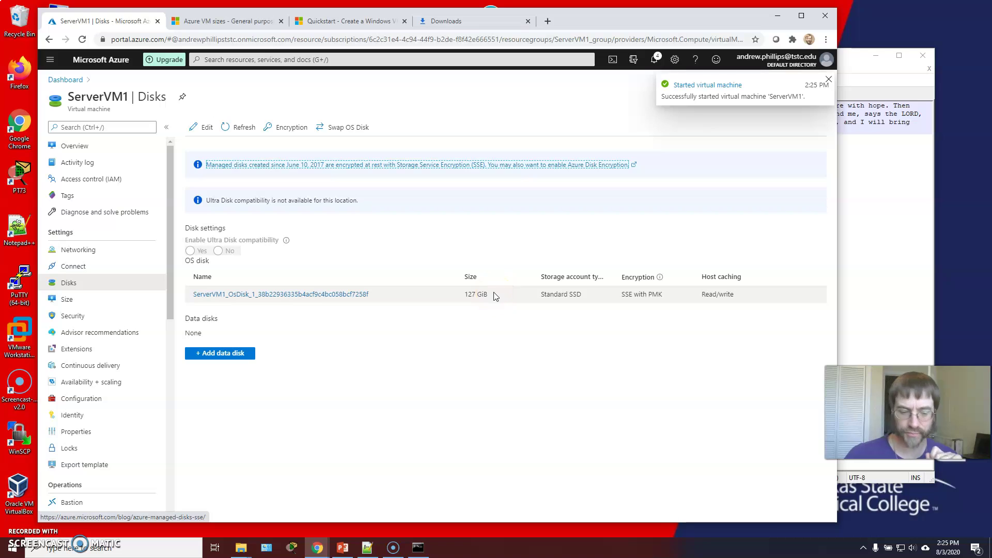
click(398, 388)
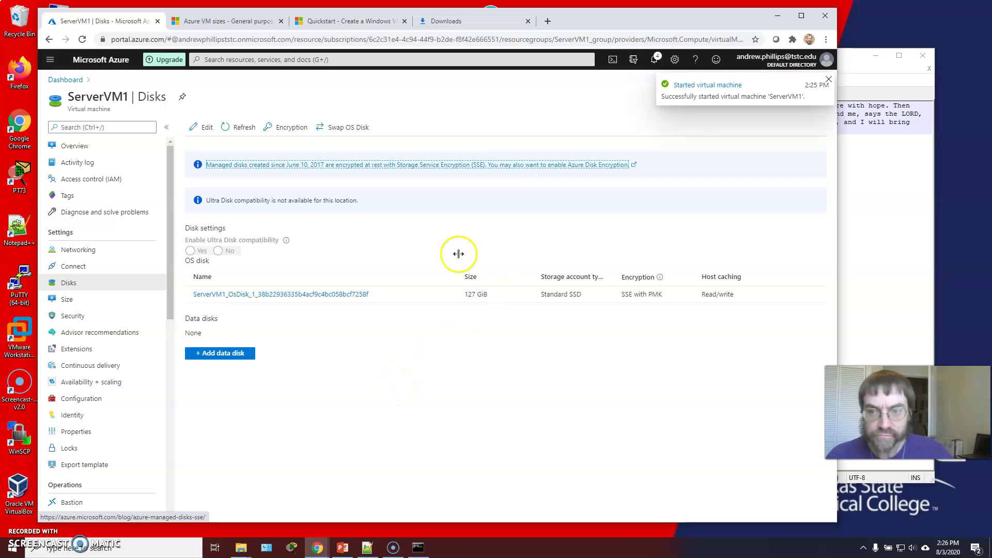
Reopen ServerVM1 from the dashboard and download its RDP file for the public IP address on port 3389
click(65, 79)
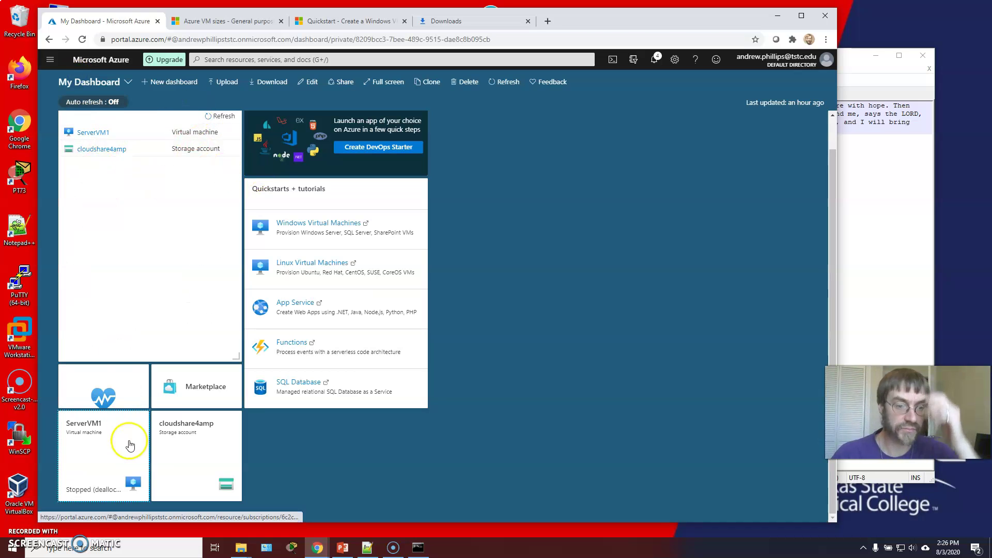
click(106, 134)
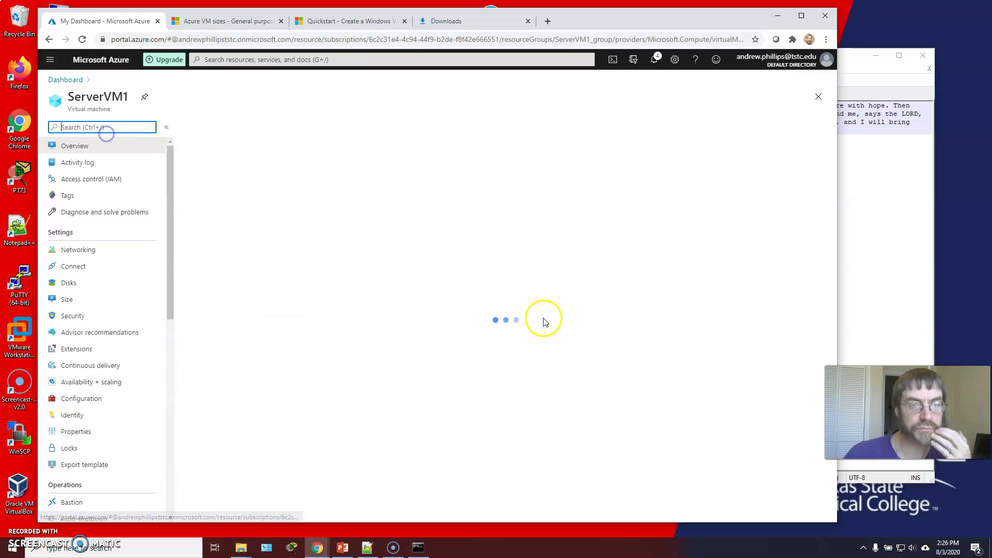
click(206, 122)
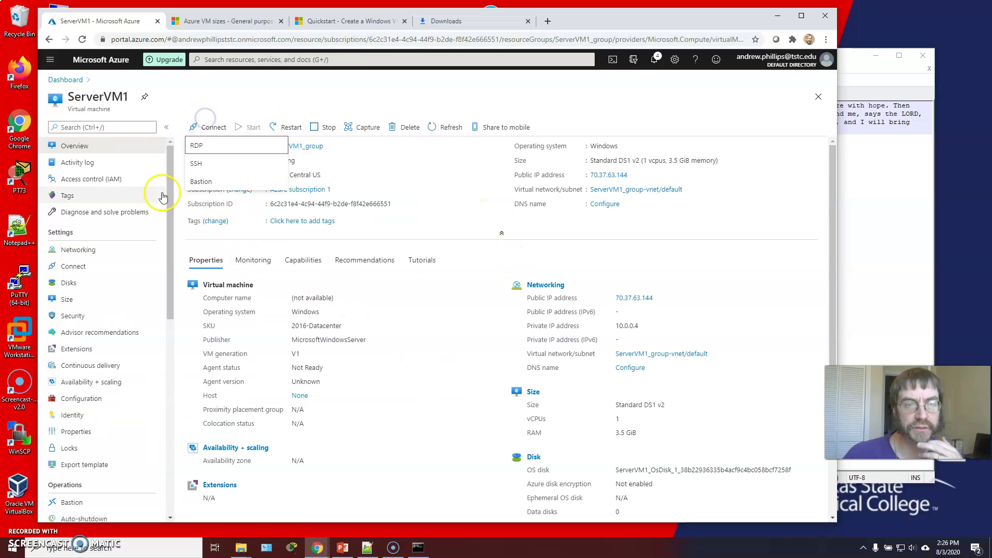
click(212, 149)
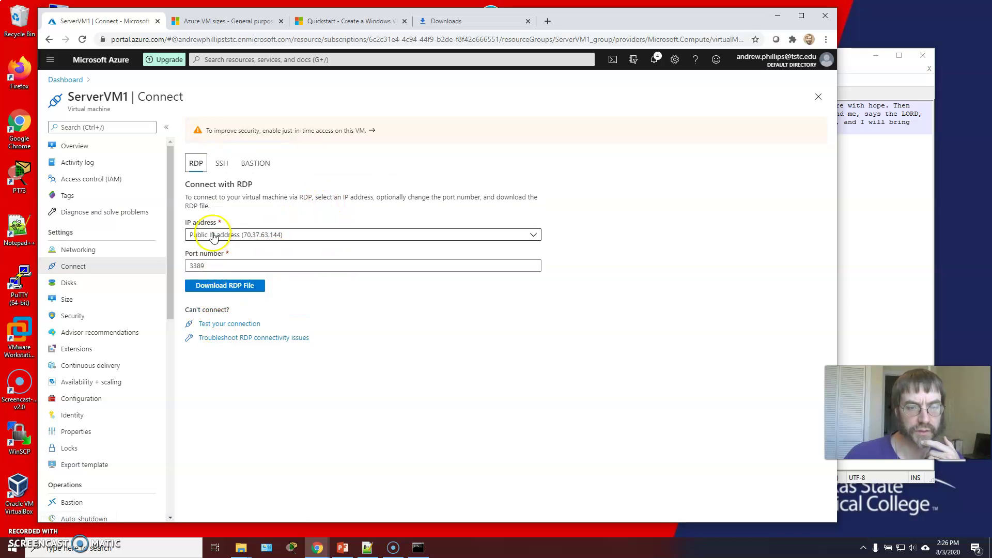
click(218, 287)
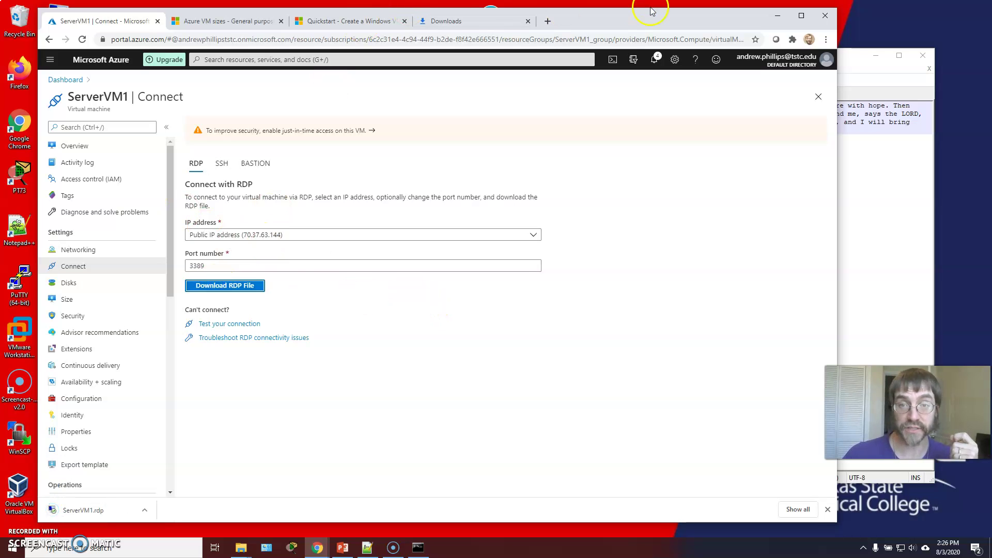
Open the downloaded ServerVM1.rdp file, show the connection details and connect with clipboard and printer access left allowed
drag(651, 10, 729, 7)
click(172, 509)
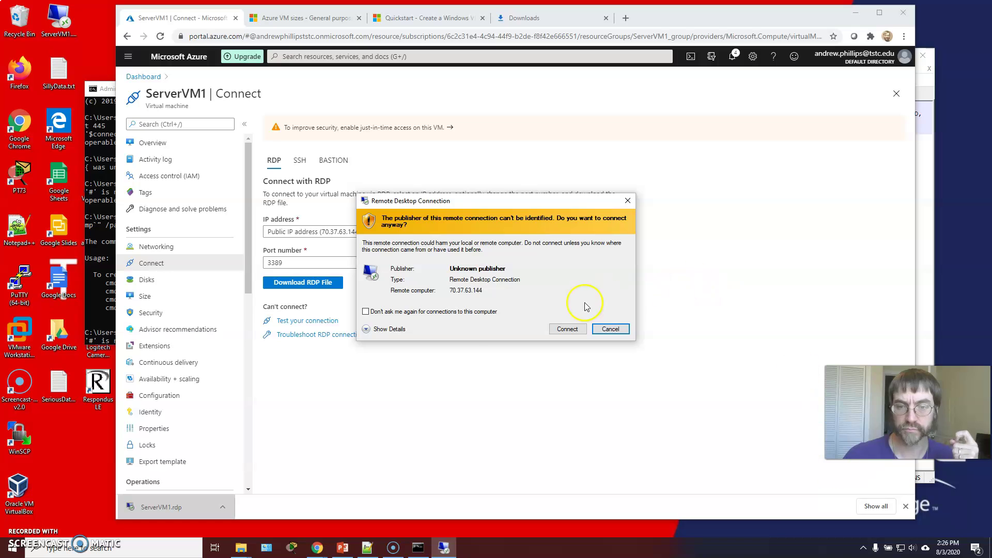
click(366, 329)
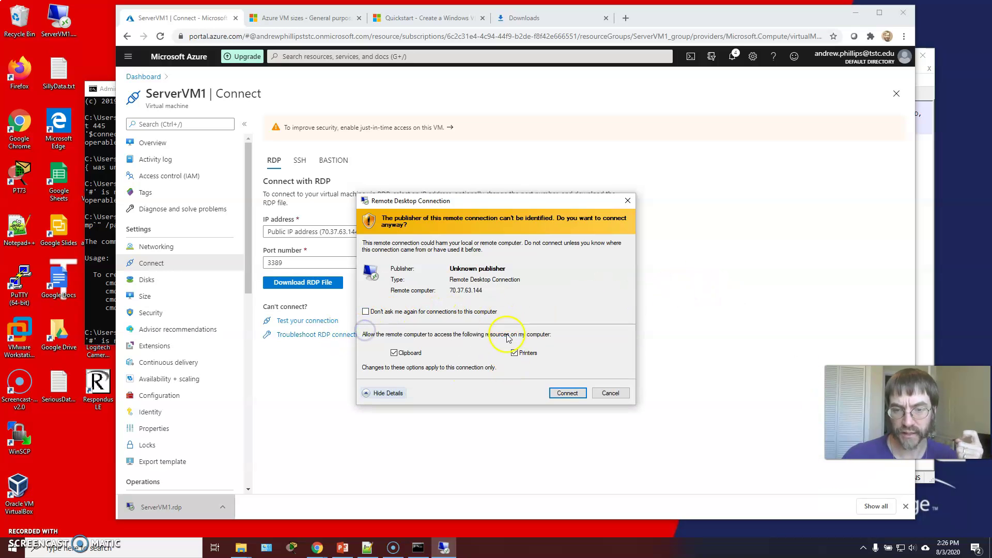
click(563, 396)
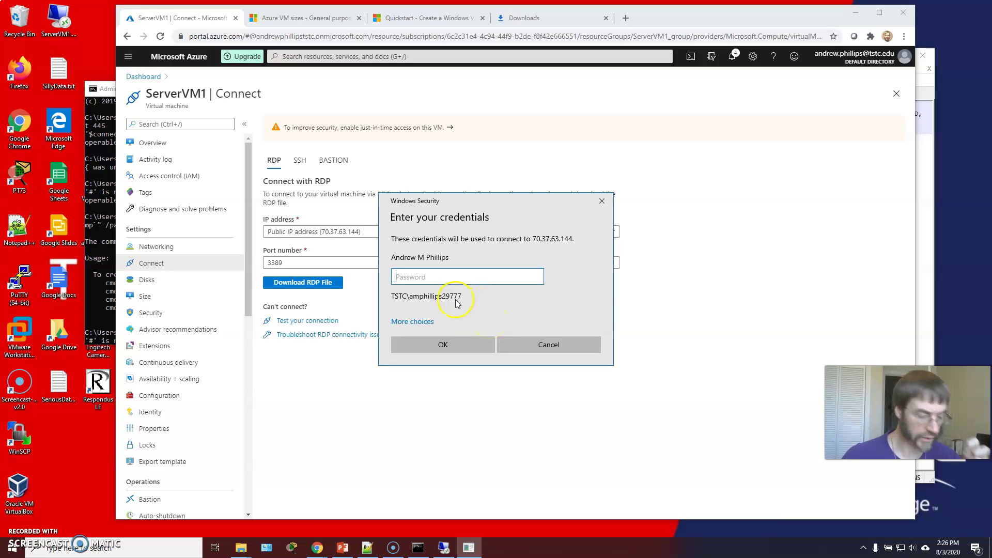
Sign in to the remote server with a different account, azureadmin, enter the account password and accept the untrusted certificate
click(427, 323)
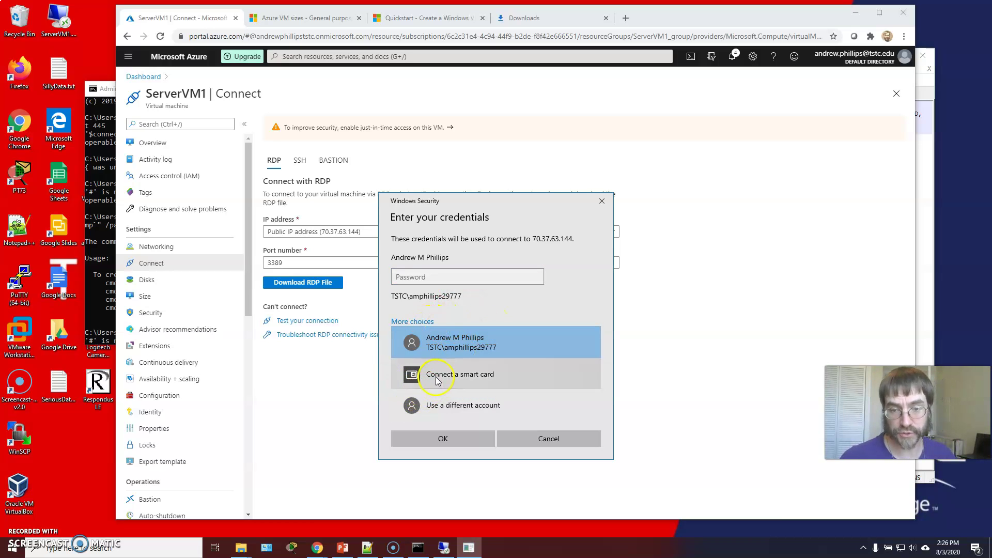
click(435, 401)
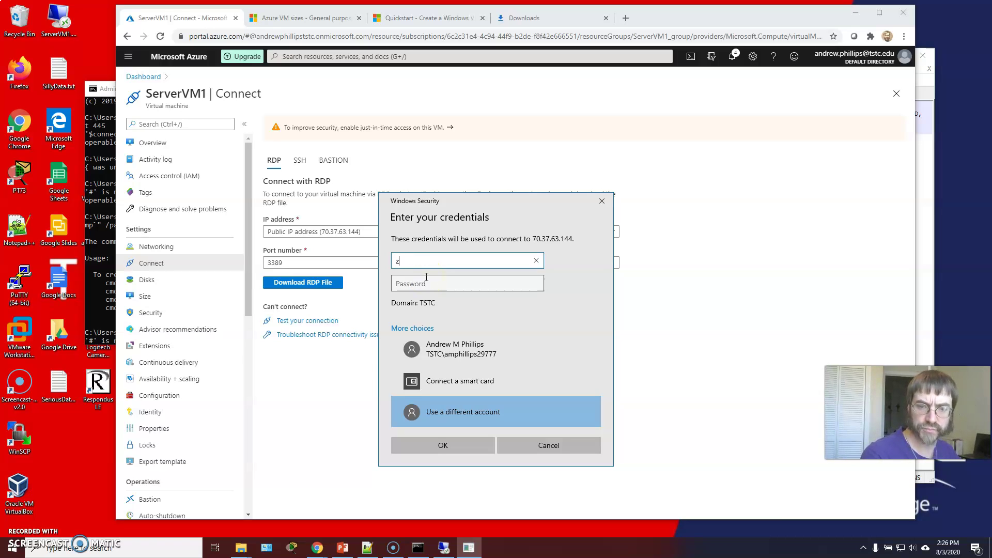
click(426, 277)
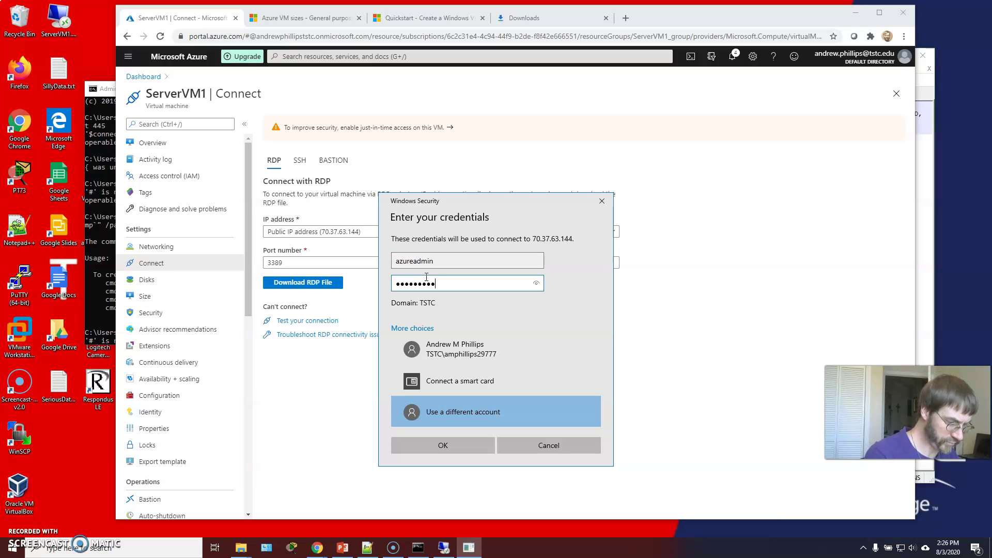
key(Return)
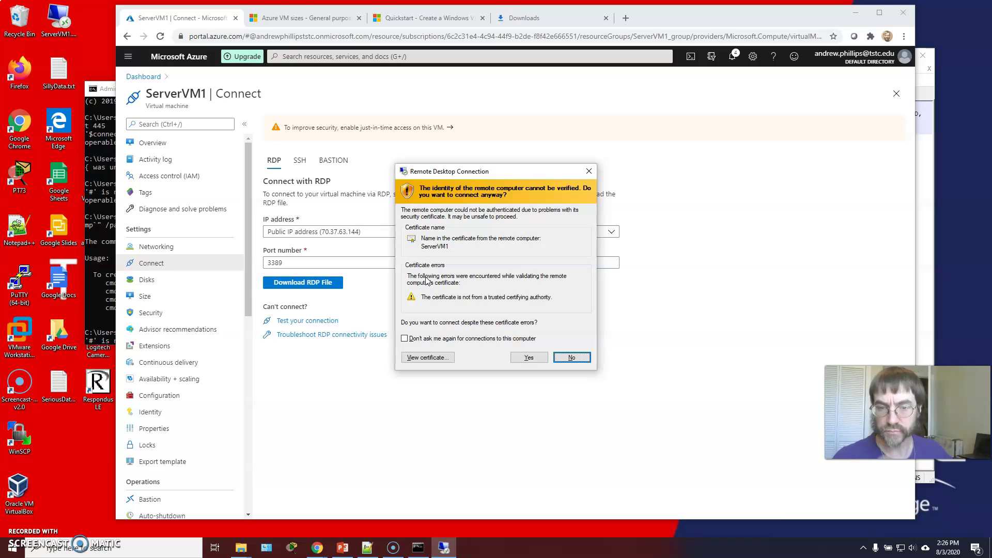
click(528, 357)
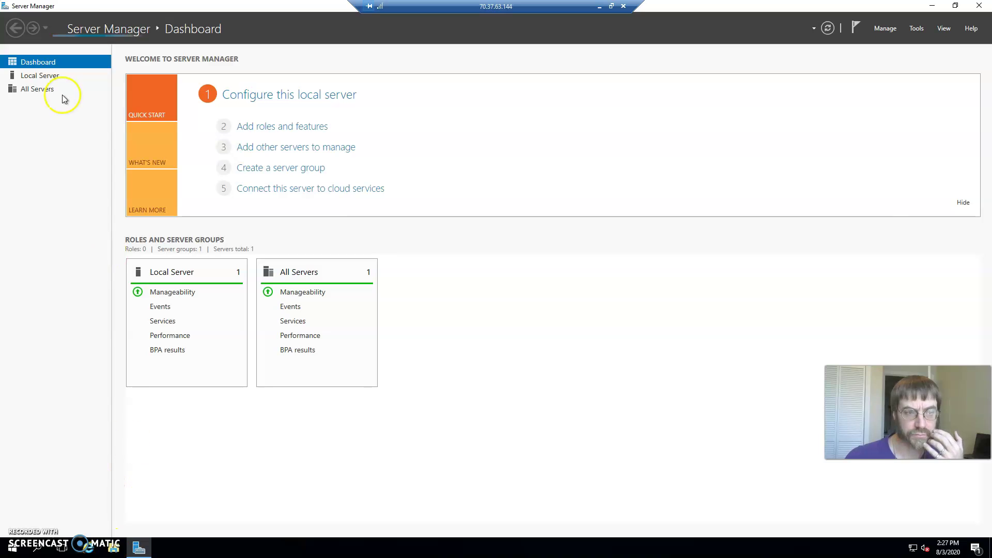
On the remote server, open File Explorer and restore Server Manager to a smaller window behind it
click(114, 546)
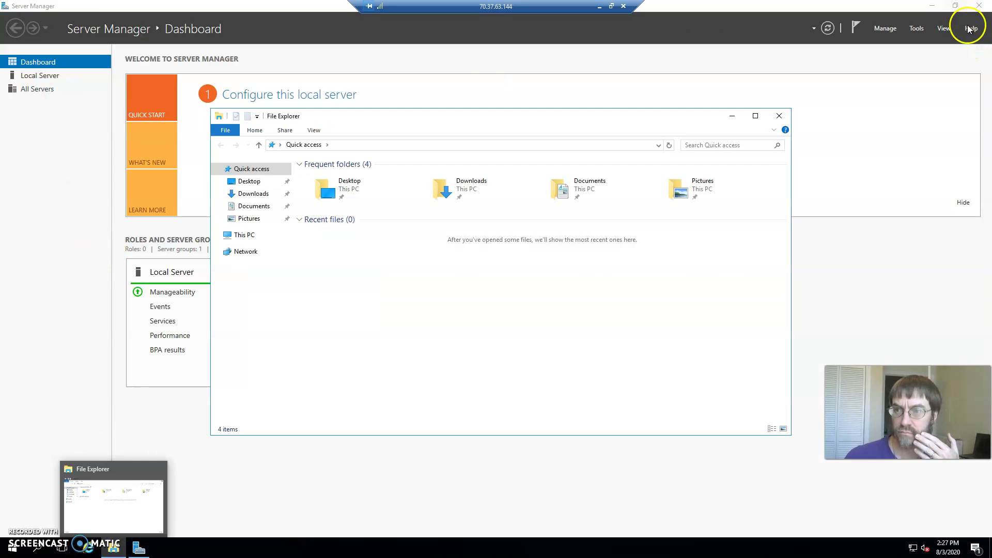
click(958, 7)
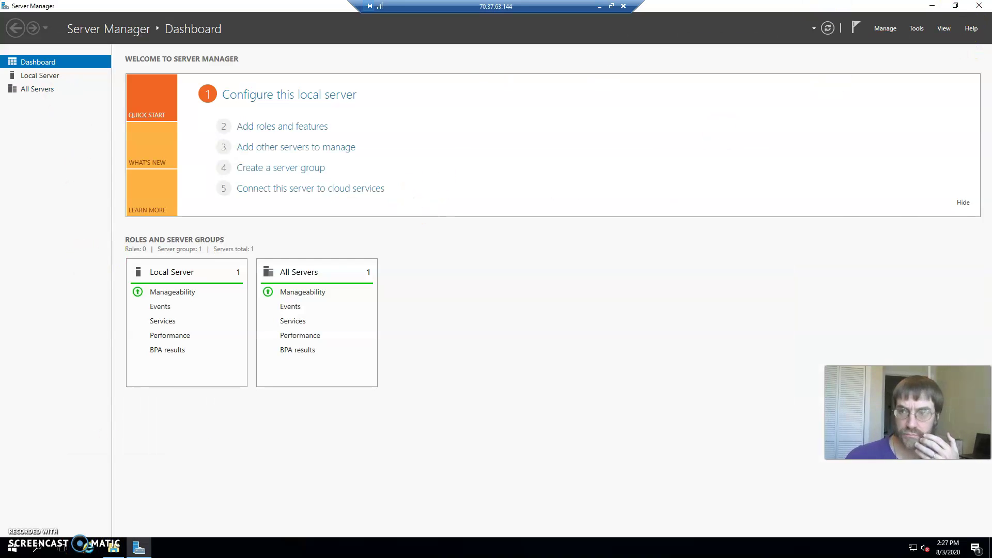
click(956, 6)
click(114, 547)
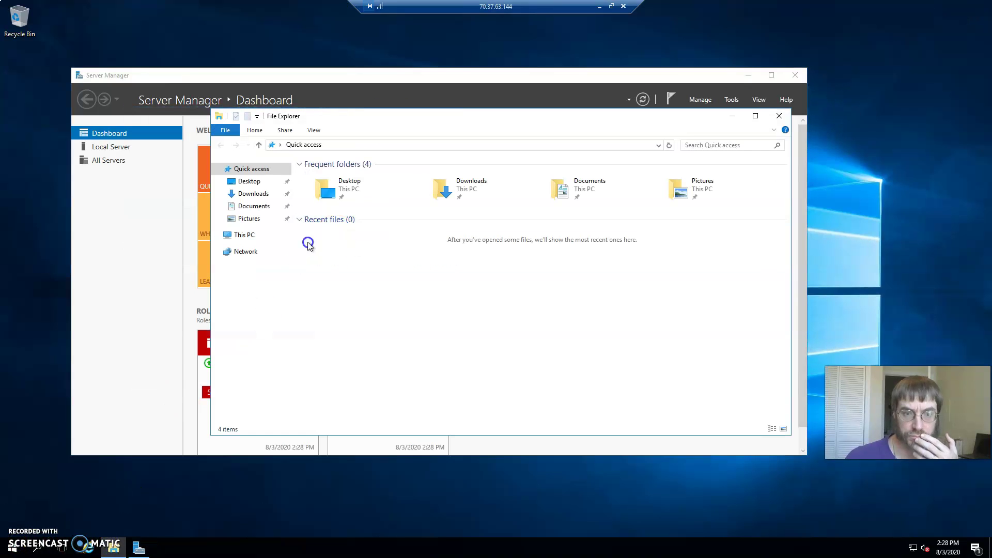
Examine the server's Desktop, Downloads and Documents folders and its Windows (C:) and Temporary Storage (D:) drives
click(249, 181)
click(248, 194)
click(246, 206)
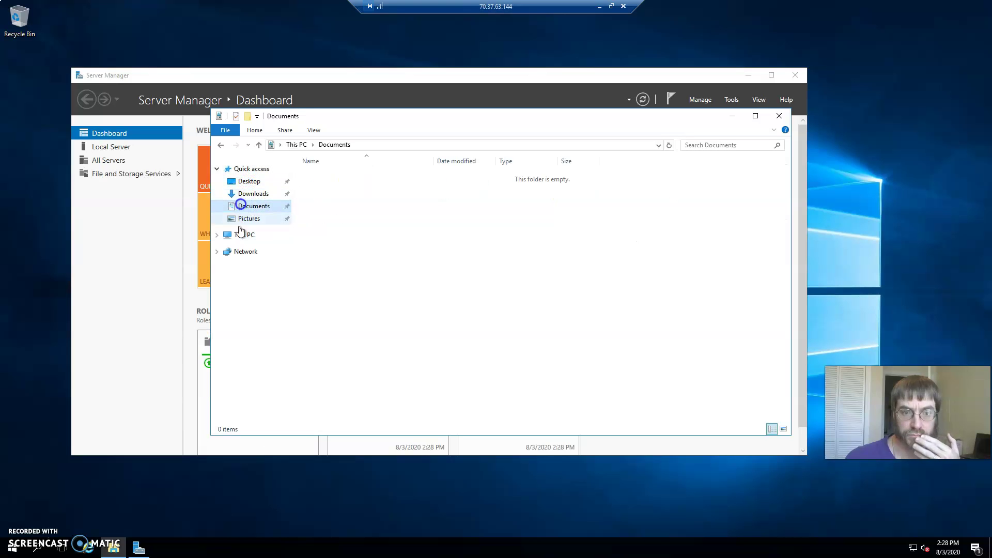
click(236, 237)
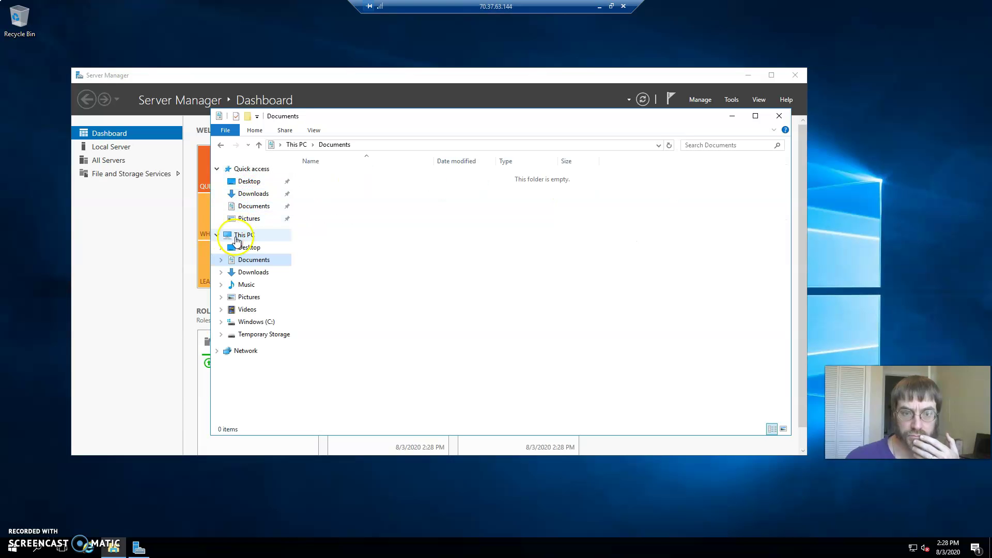
click(247, 321)
click(262, 334)
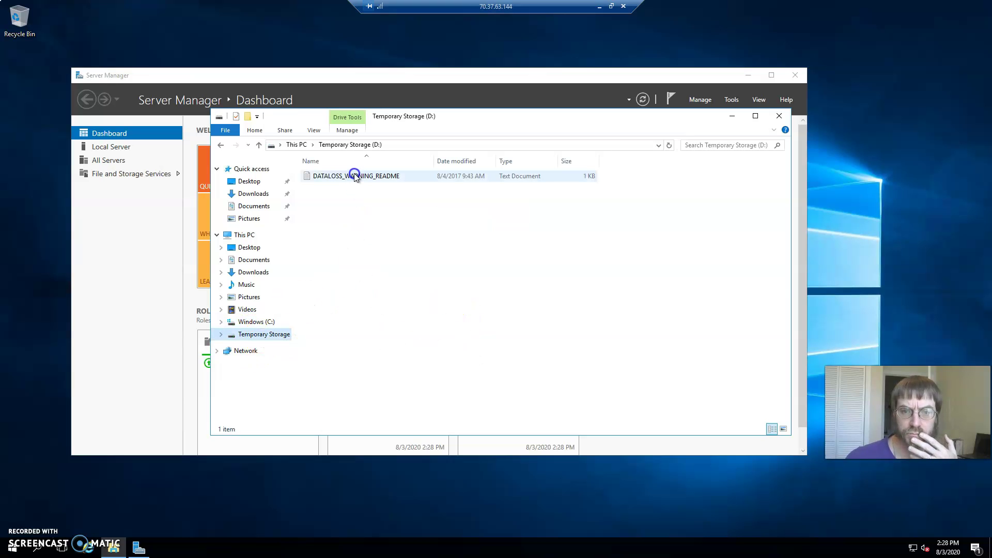
click(251, 321)
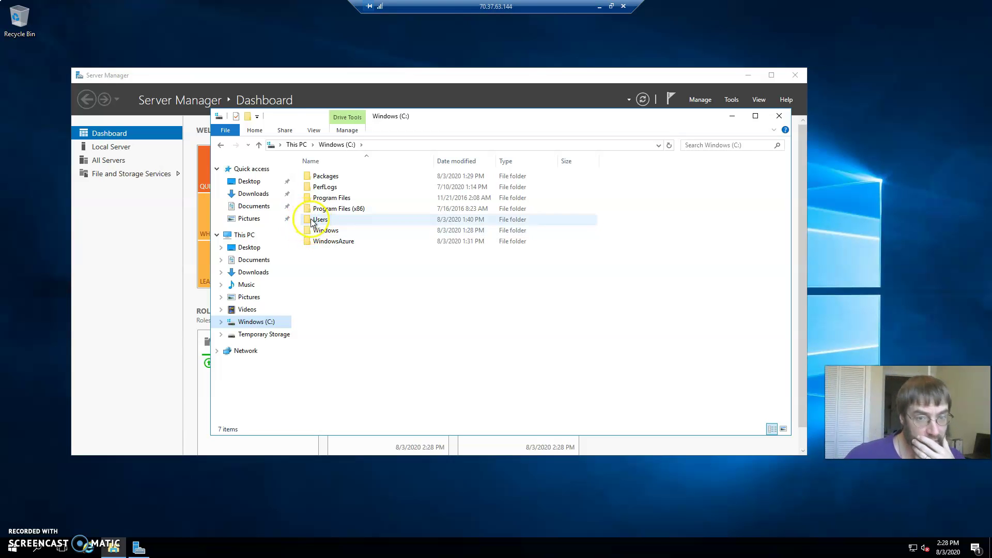
click(256, 205)
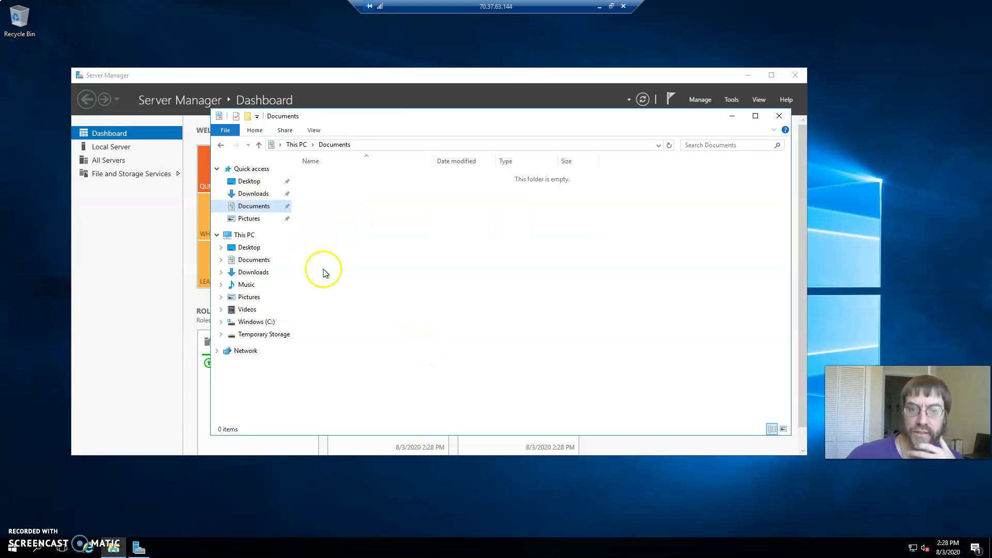
click(250, 193)
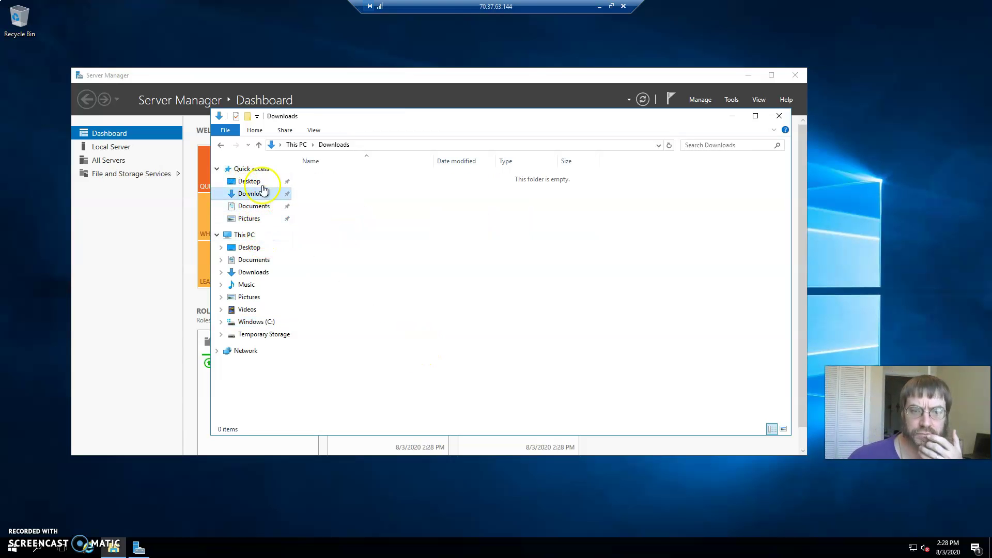
Read the DATALOSS_WARNING_README file on Temporary Storage (D:), close it and open the Windows (C:) drive
click(261, 334)
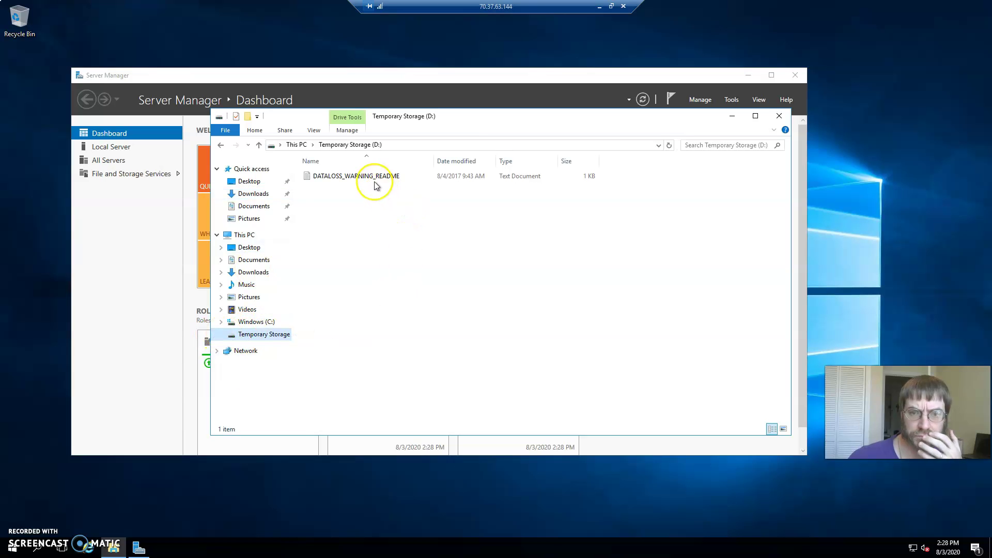
double_click(361, 176)
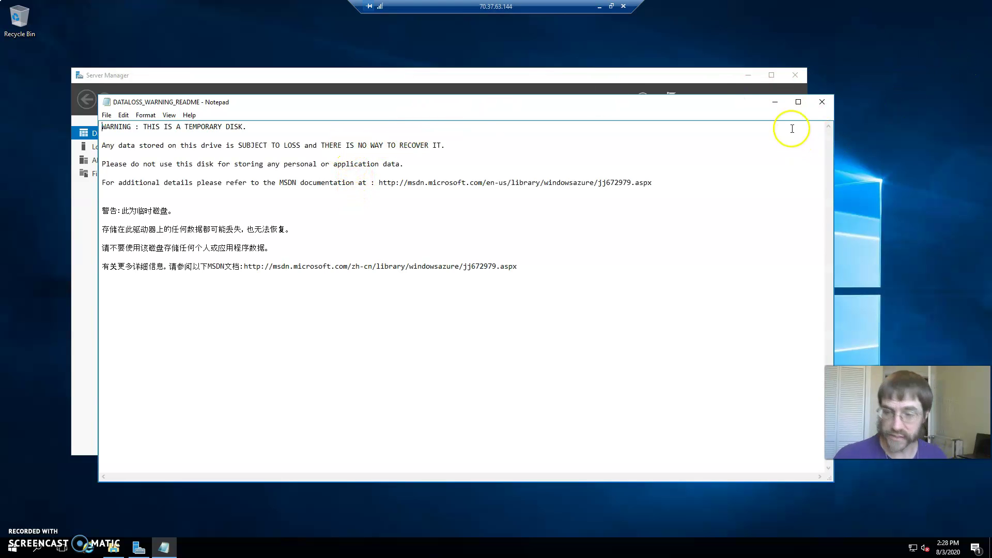
click(822, 102)
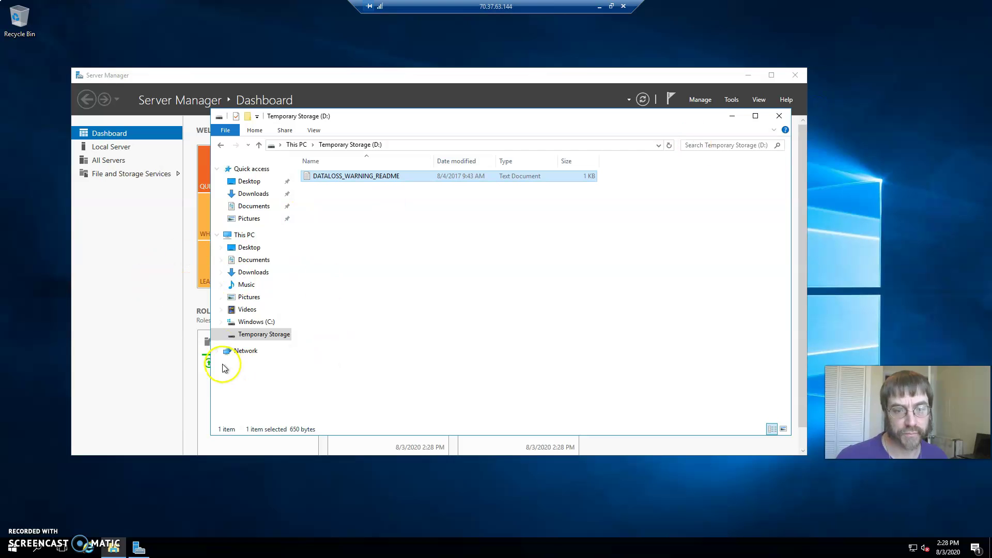
click(246, 322)
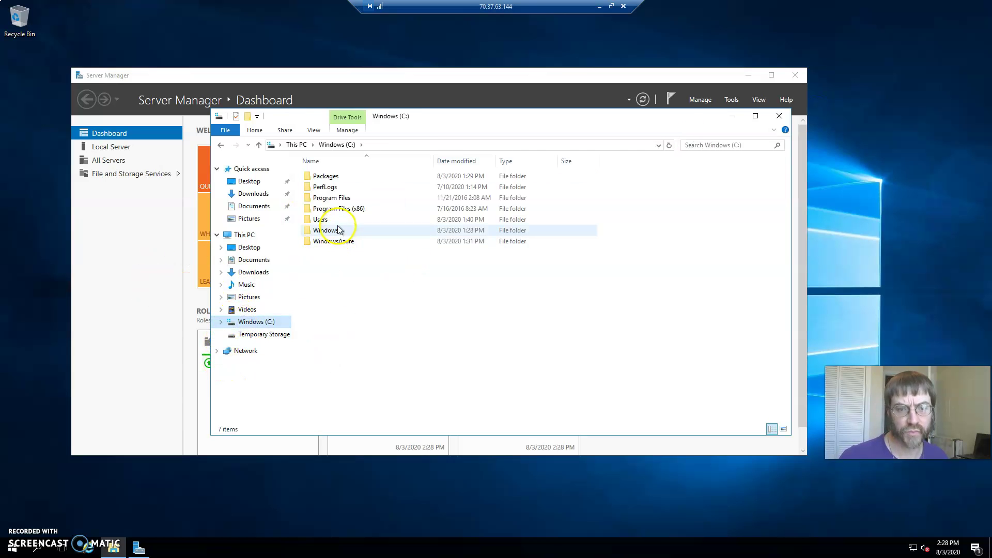
Open the WindowsAzure folder on drive C:, then reduce the full-screen remote session to a window and move it aside
double_click(334, 241)
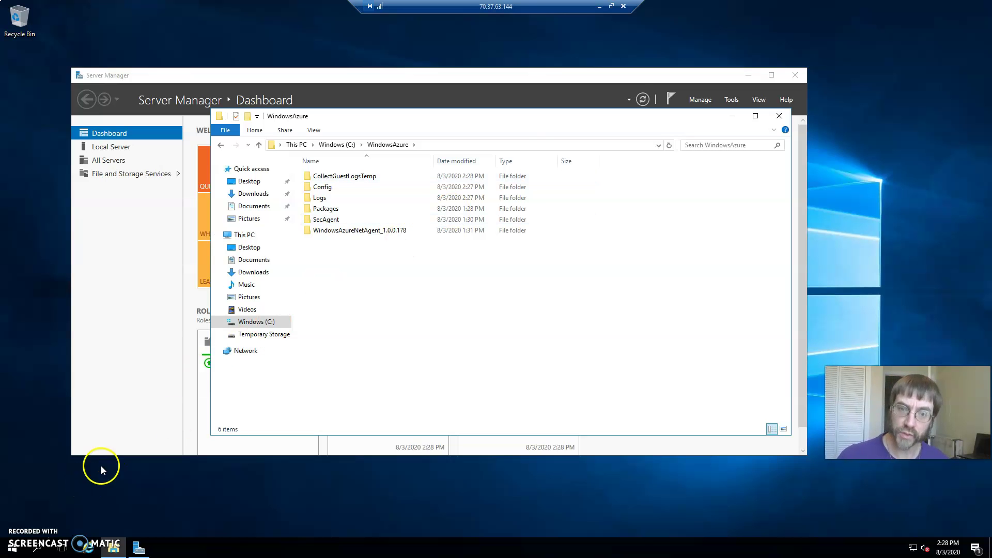
click(612, 6)
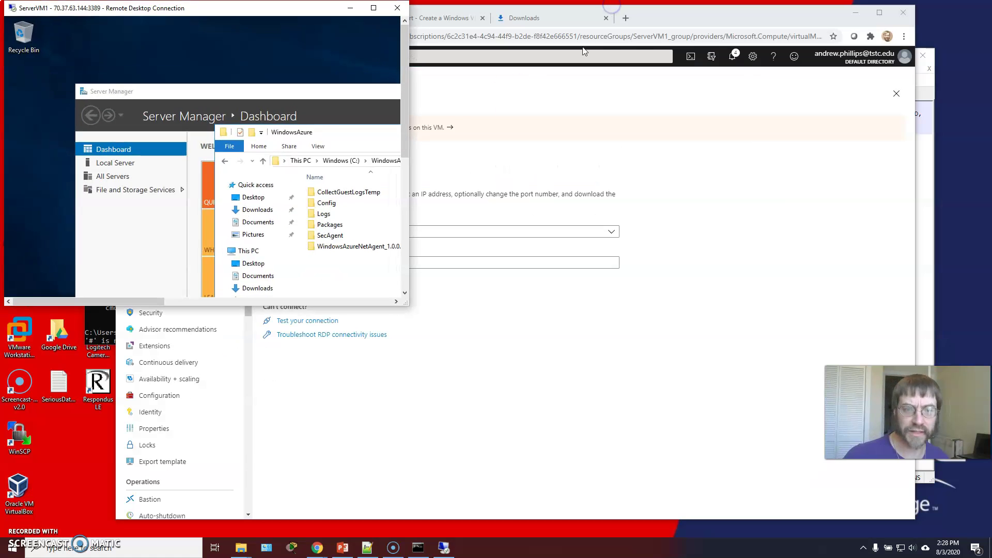
drag(267, 11, 634, 118)
In the Azure portal, open the cloudshare4amp storage account from the dashboard and download Azure Storage Explorer for Windows
click(143, 77)
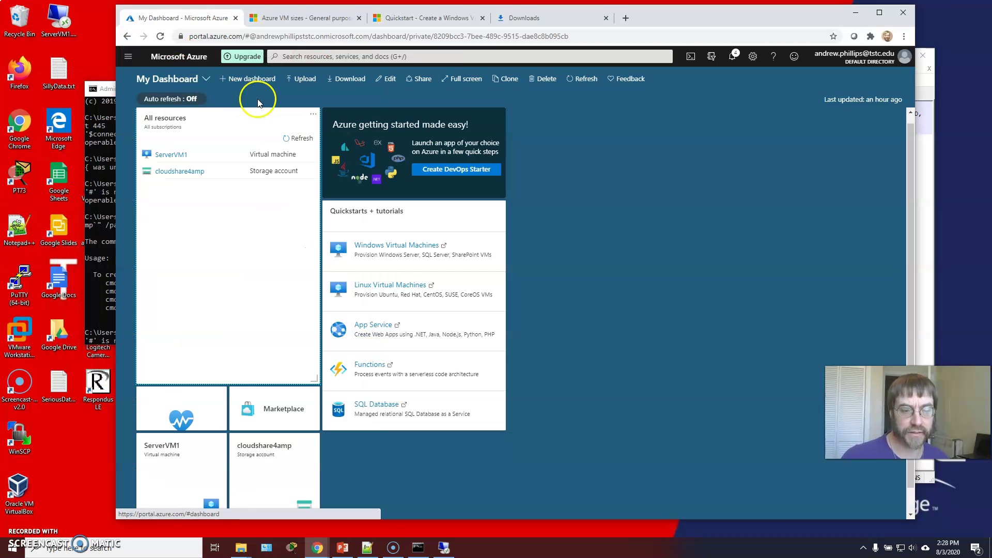
click(263, 447)
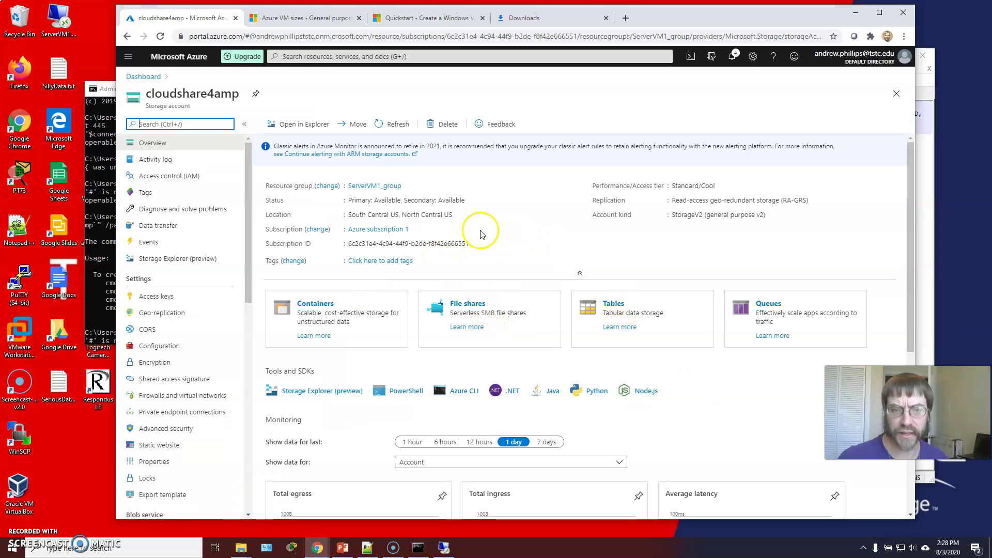
click(311, 123)
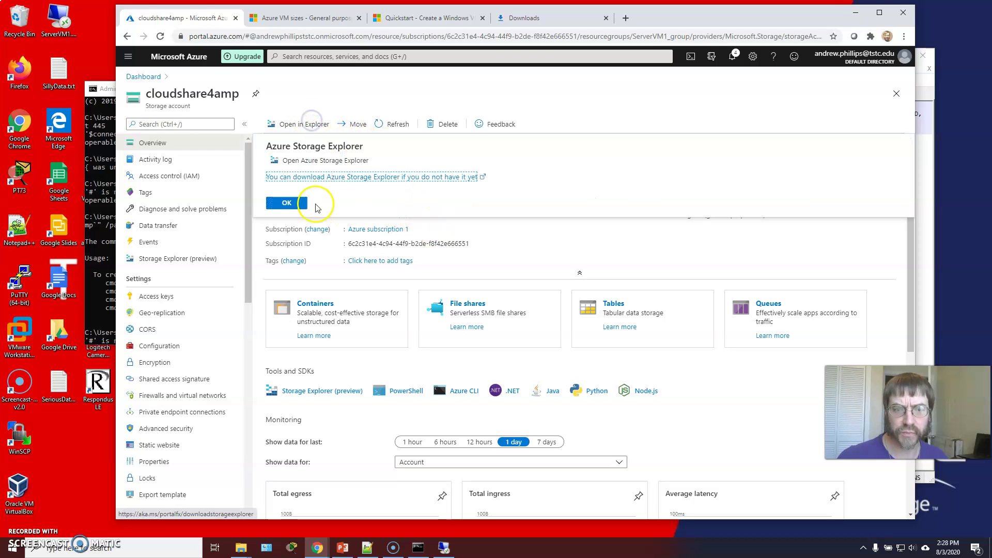
click(341, 177)
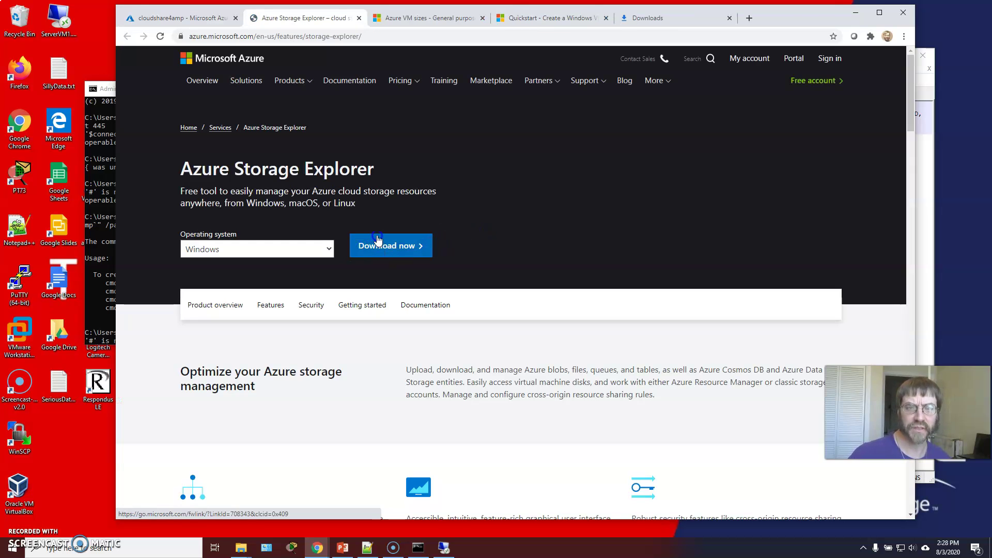
click(379, 240)
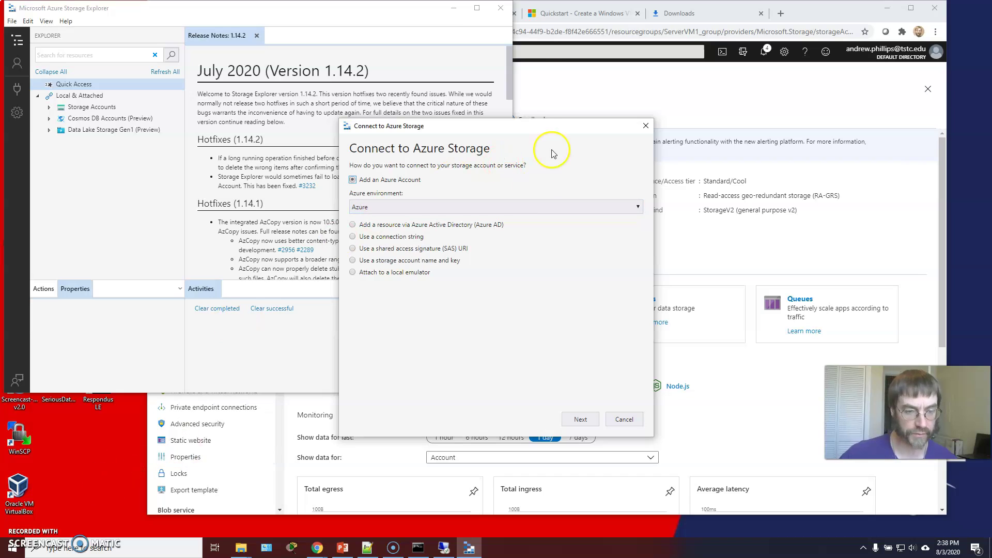
In Azure Storage Explorer, add an Azure account using the Azure environment, close the release notes and apply Azure subscription 1
click(581, 419)
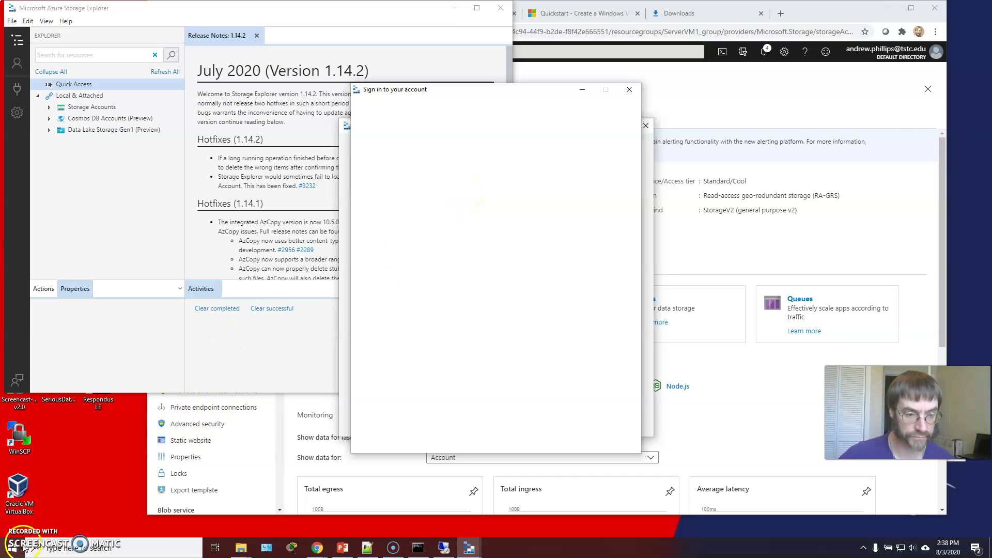
click(255, 35)
drag(273, 9, 330, 77)
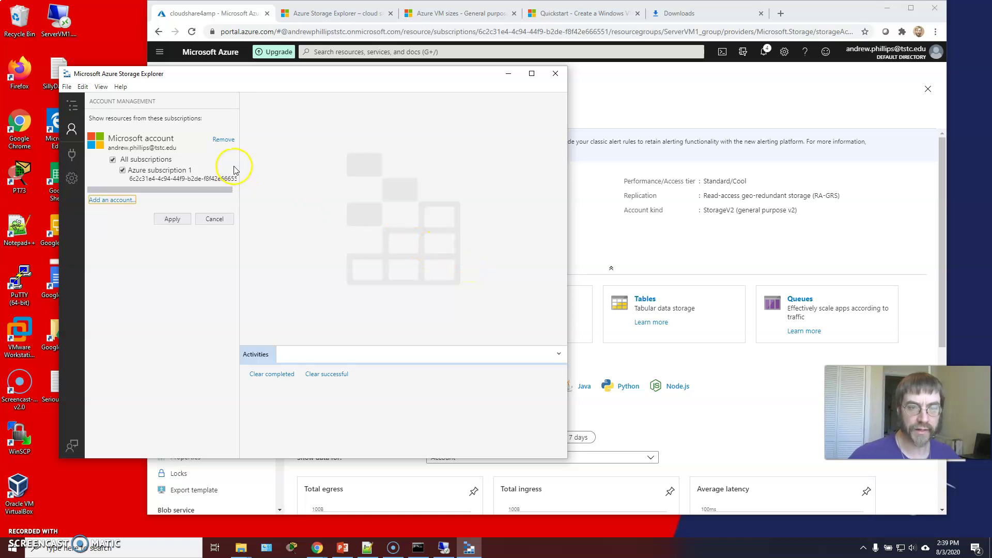
click(161, 171)
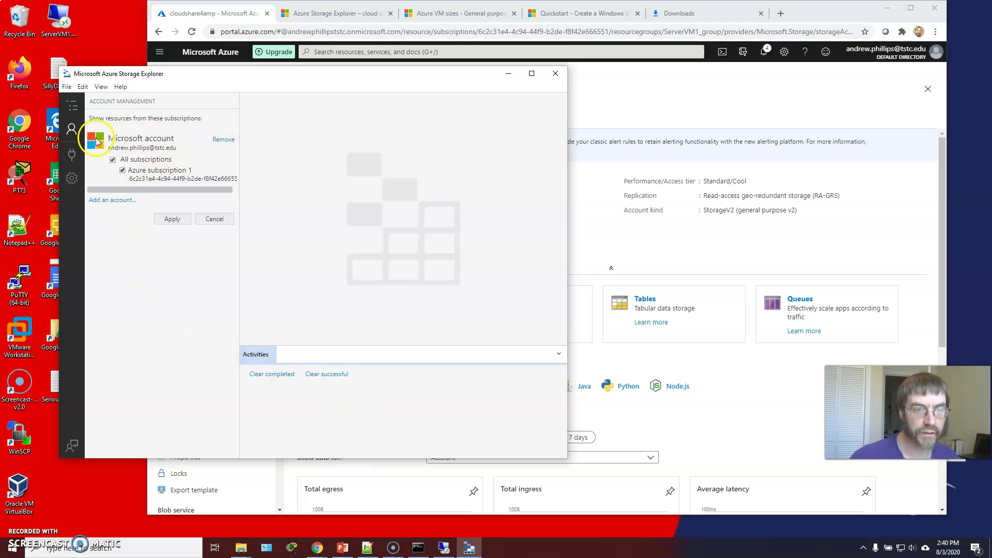
click(73, 157)
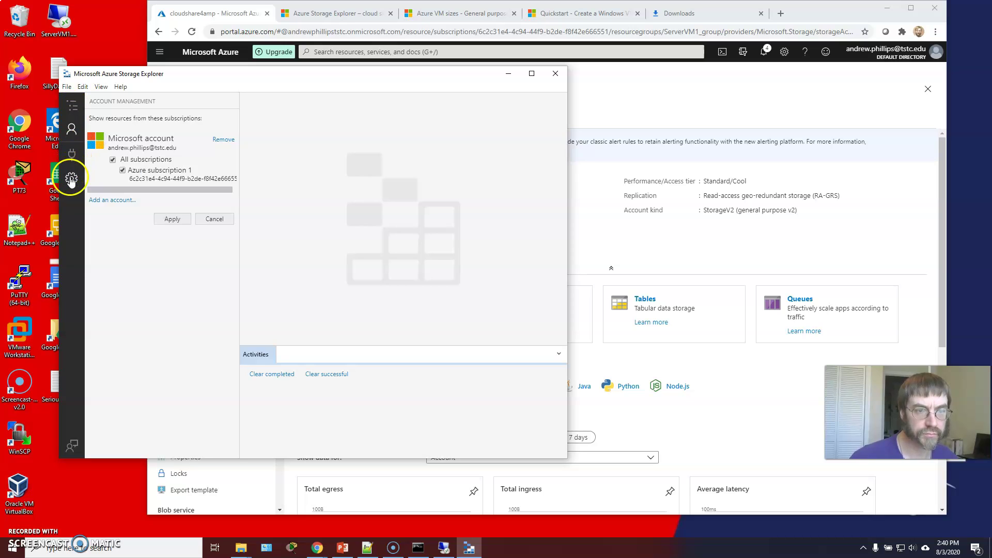
click(172, 218)
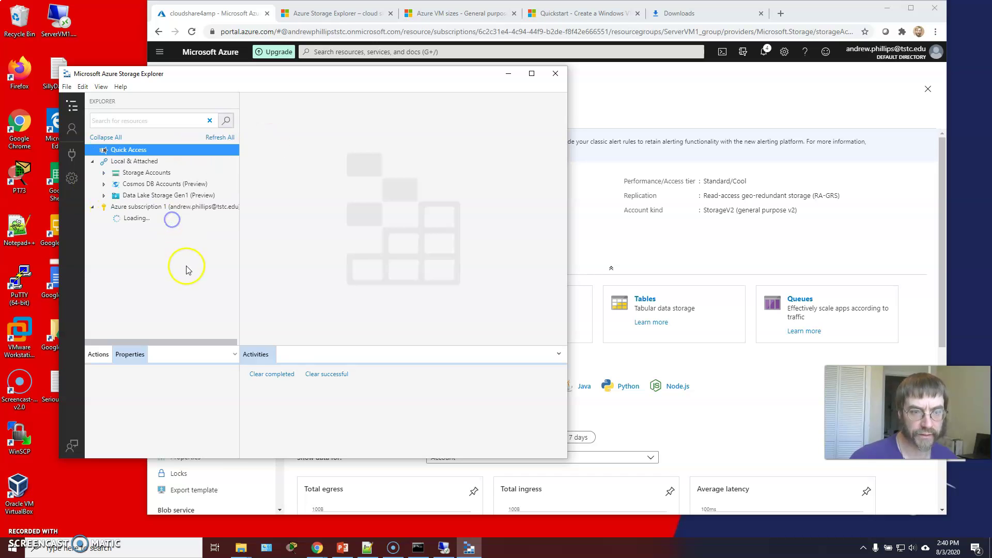
Expand the local storage accounts and their Attached Containers to examine the available storage types
click(132, 172)
click(103, 172)
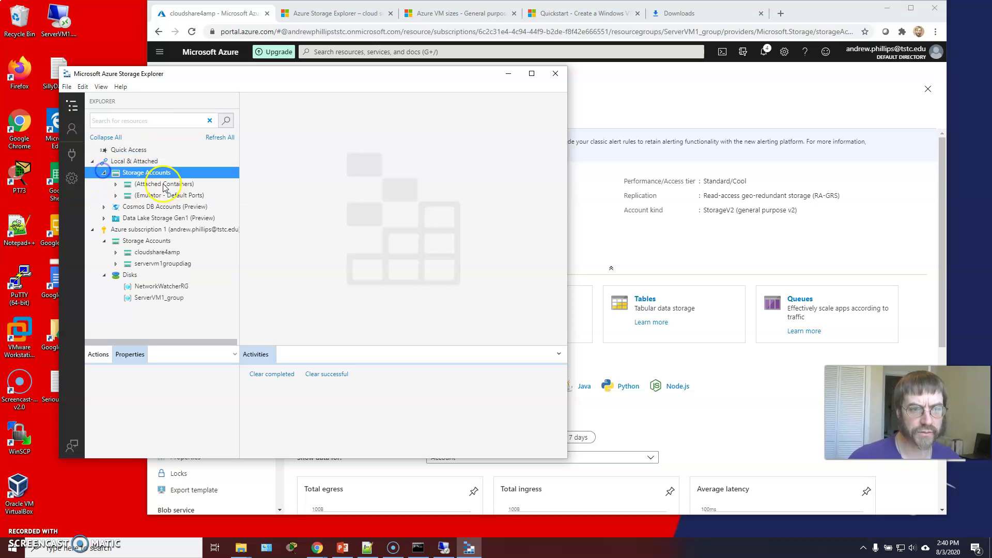
click(130, 184)
click(116, 184)
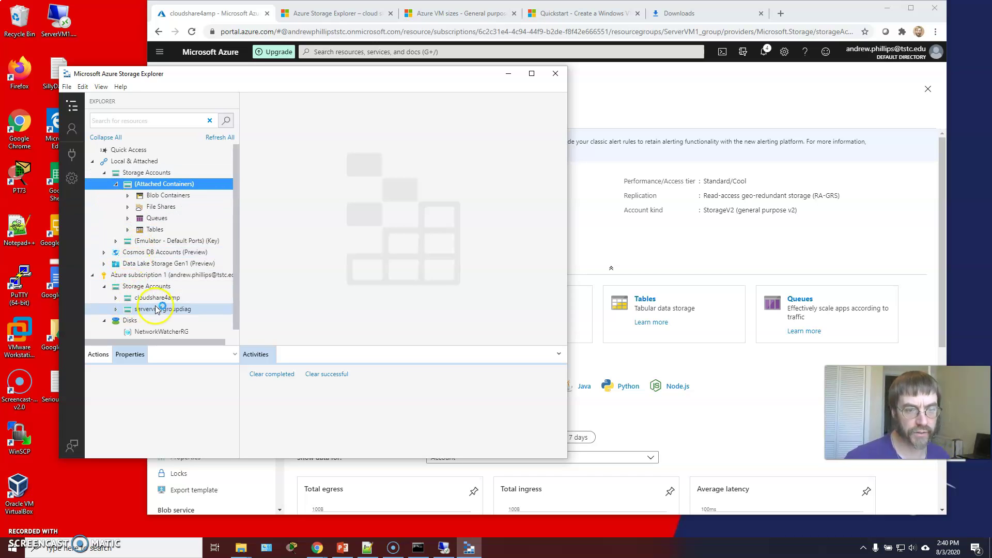
Expand the cloudshare4amp storage account and its File Shares, and open the cloudshare file share
click(116, 299)
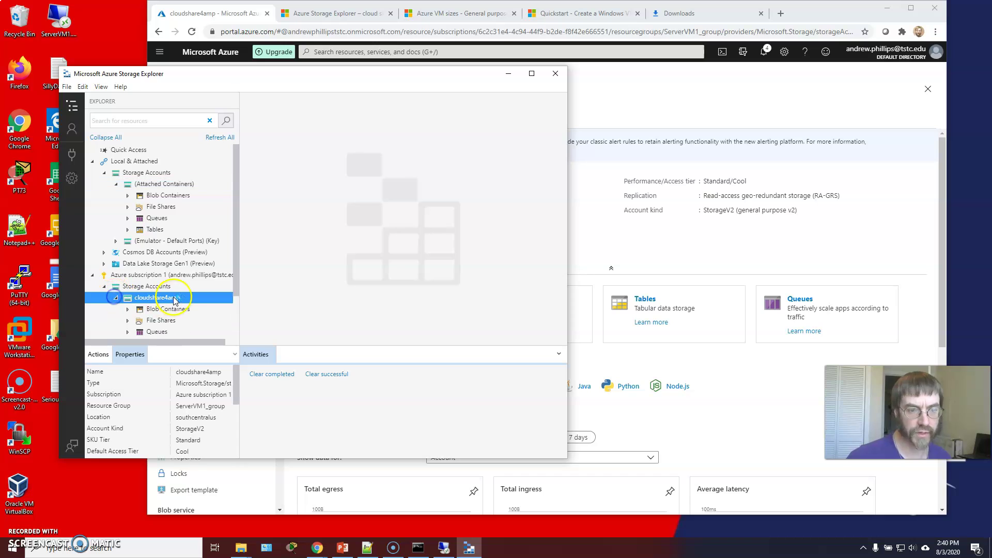
click(157, 320)
click(128, 320)
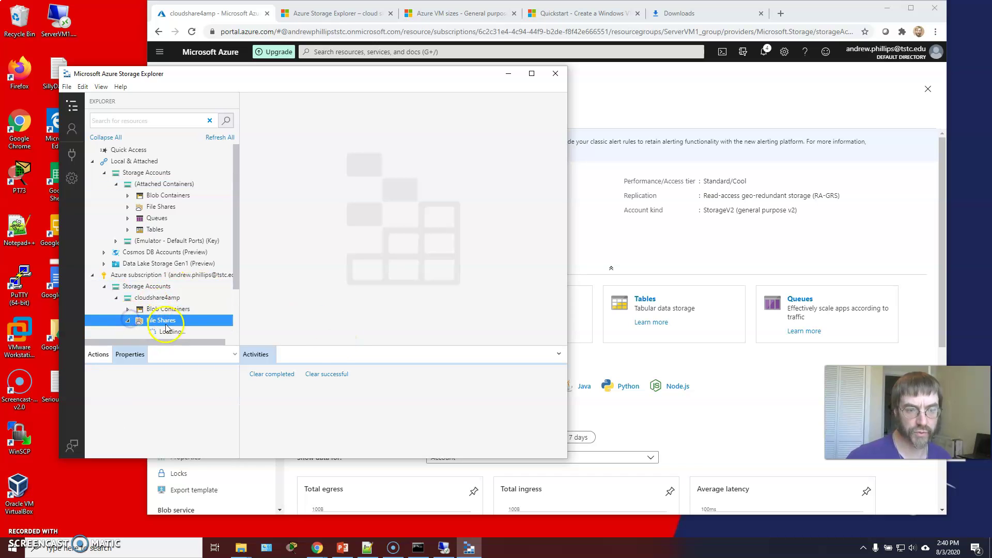
click(173, 265)
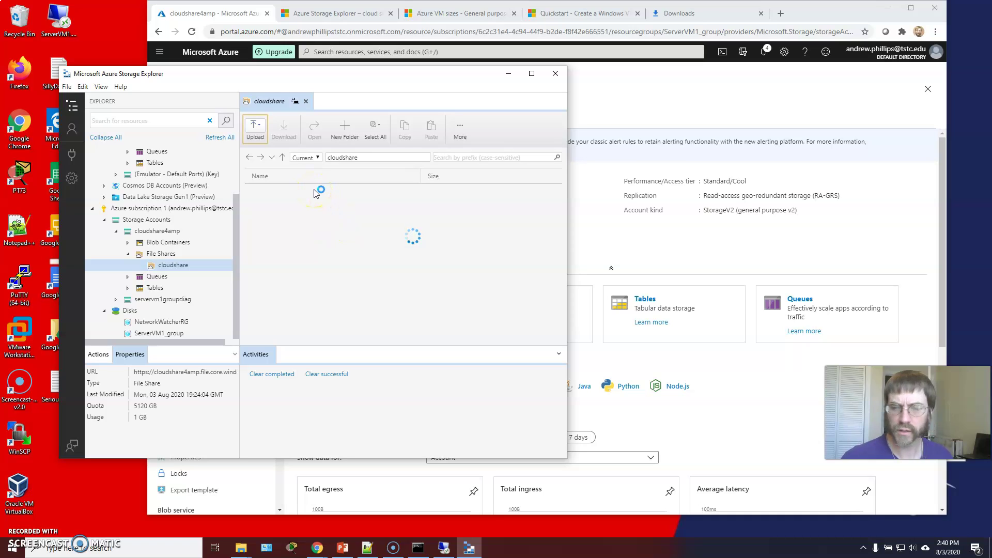
Open SeriousData.txt from the cloudshare file share
click(314, 187)
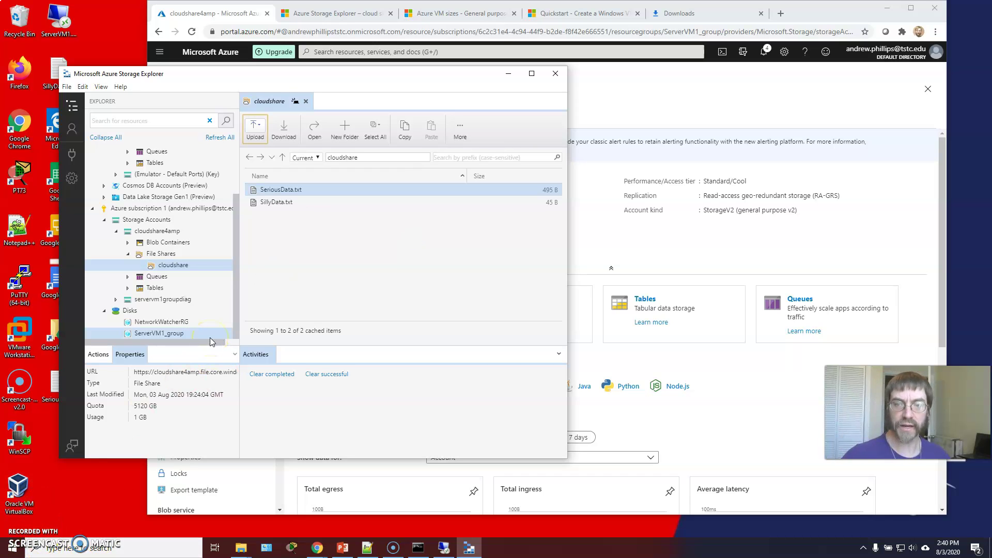
click(287, 191)
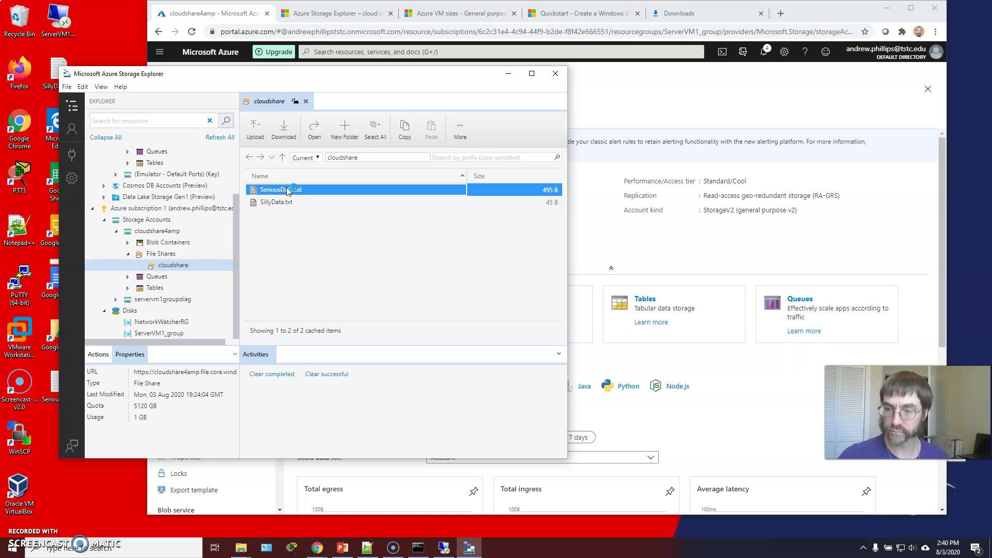
double_click(287, 190)
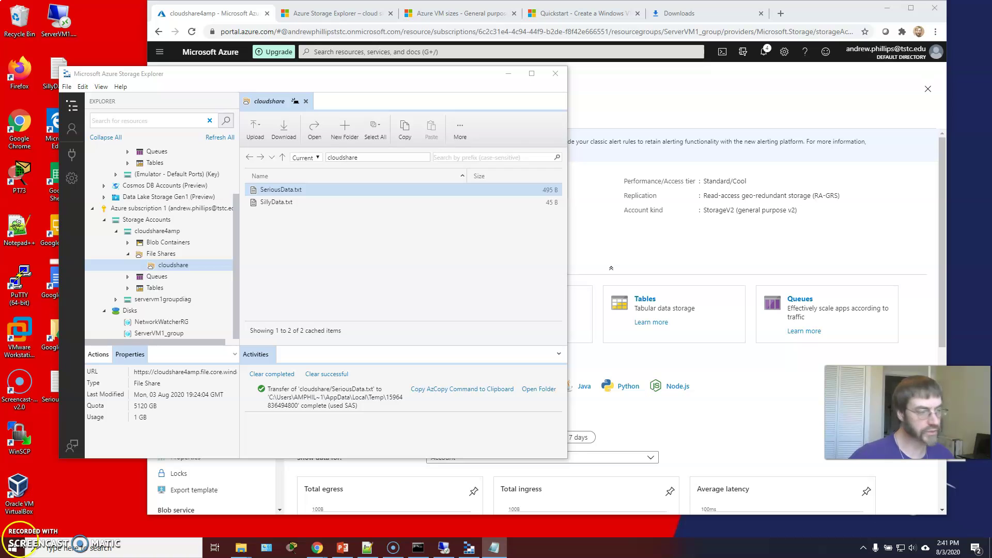
Turn on Word Wrap for SeriousData.txt in Notepad and move its window so the whole text can be read
drag(301, 166, 201, 103)
click(143, 107)
click(129, 119)
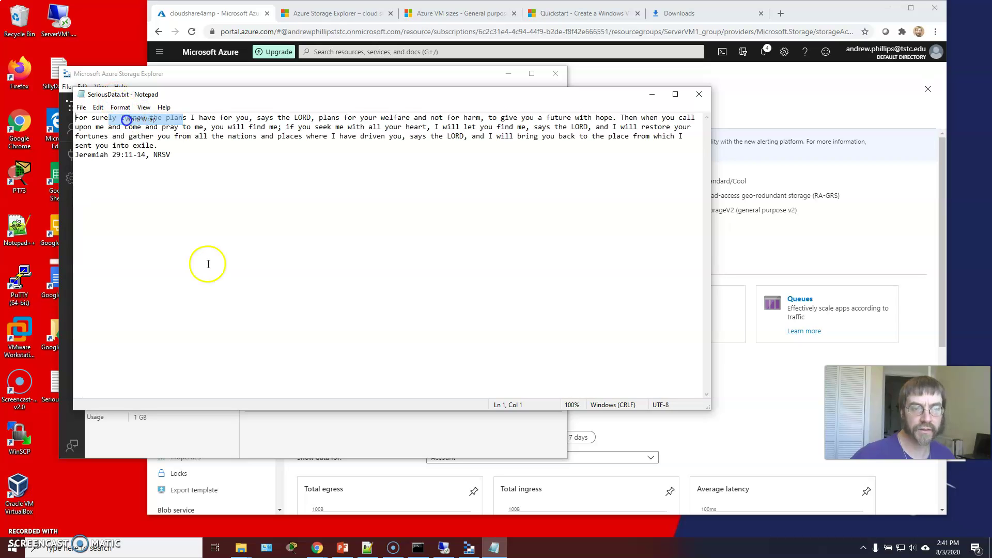
drag(337, 94, 405, 162)
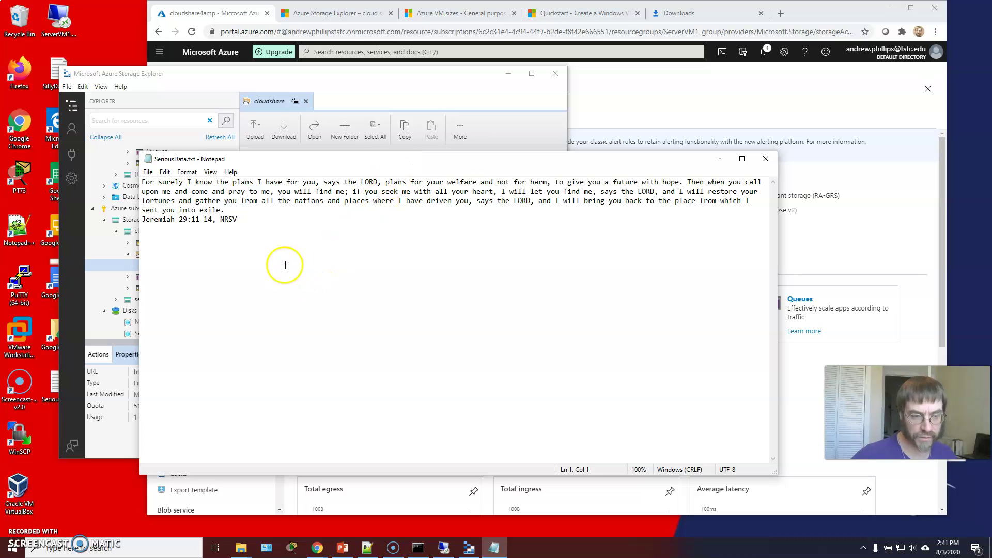